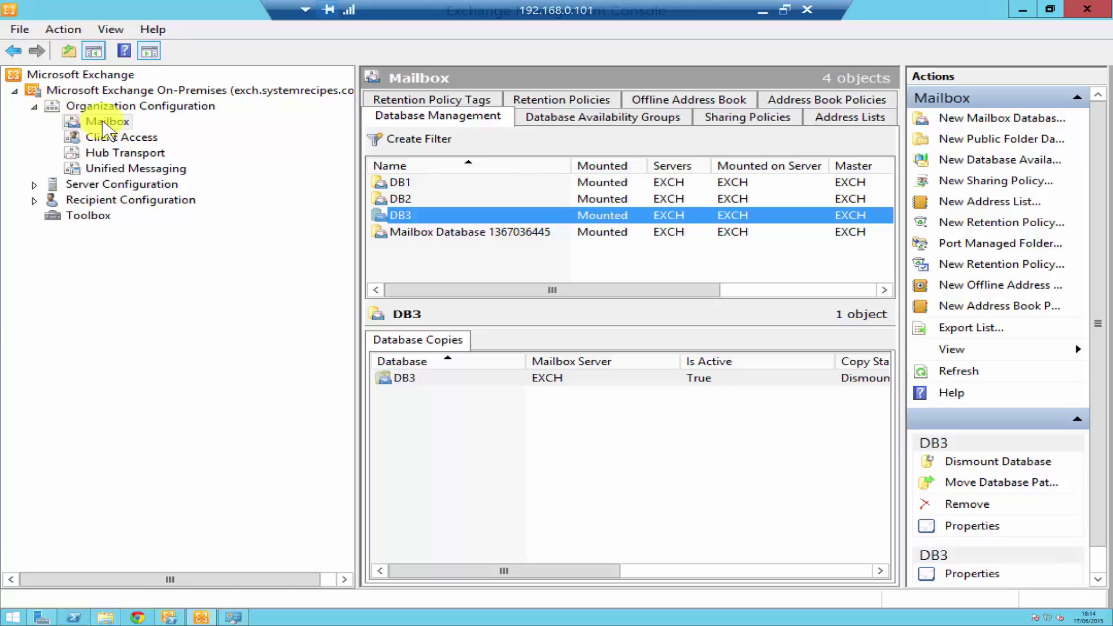
List the mailbox databases and check DB3's current database path in its properties.
{"action": "left_click", "coordinate": [106, 125]}
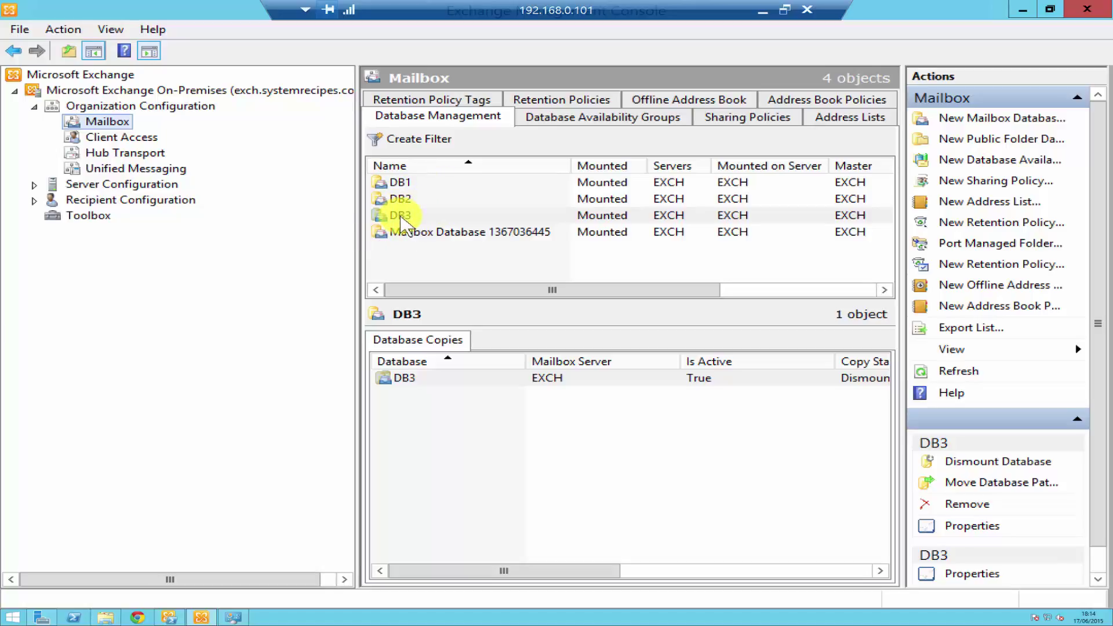
{"action": "right_click", "coordinate": [400, 220]}
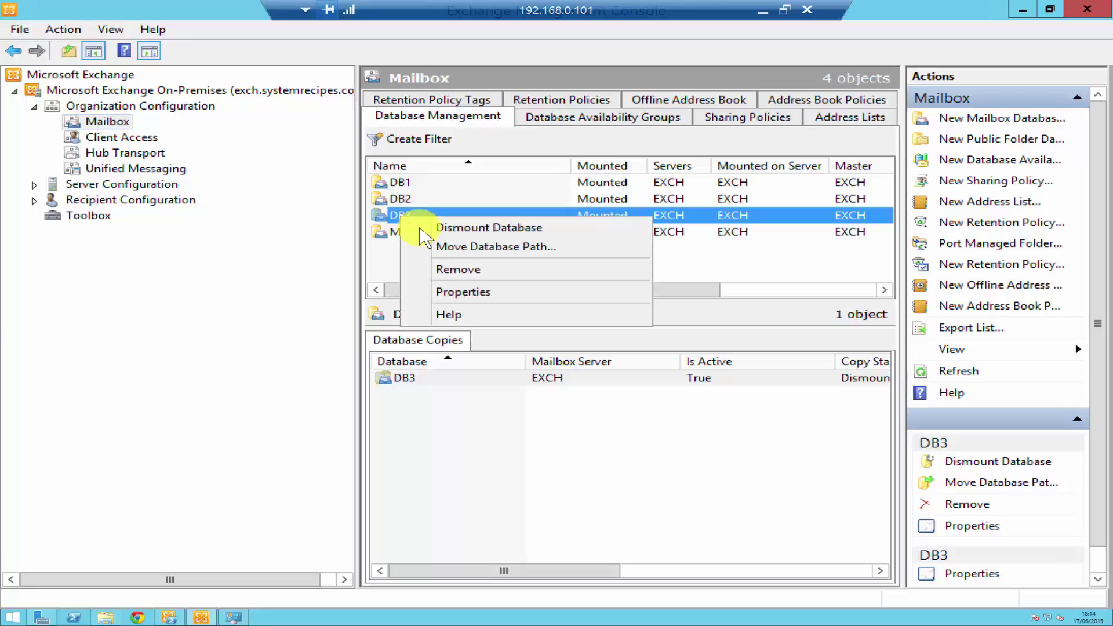
{"action": "left_click", "coordinate": [469, 294]}
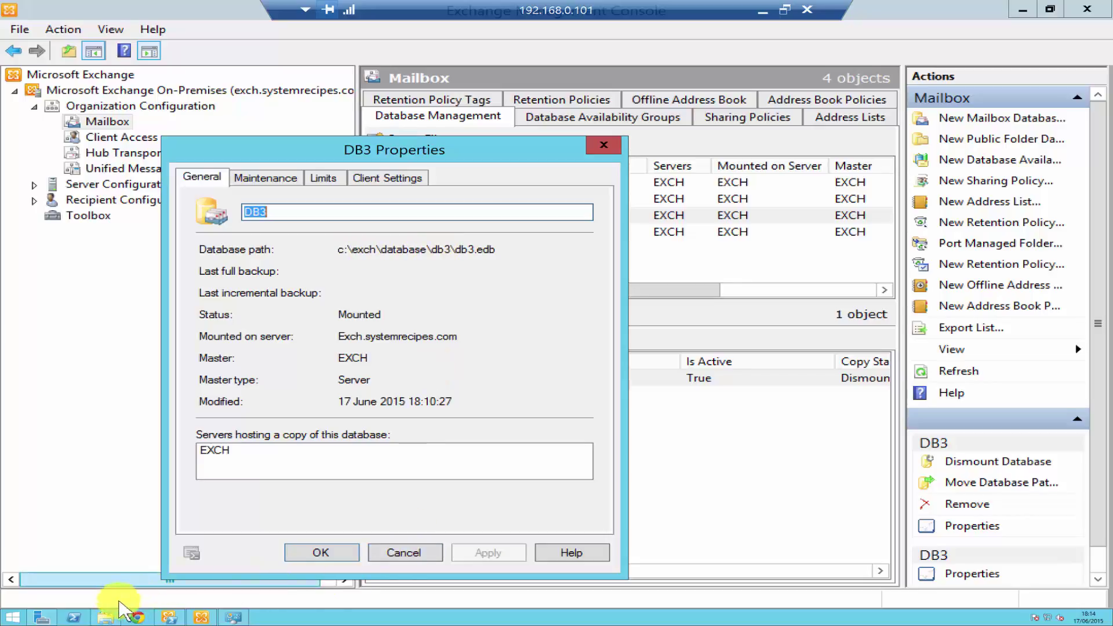
{"action": "left_click", "coordinate": [321, 553]}
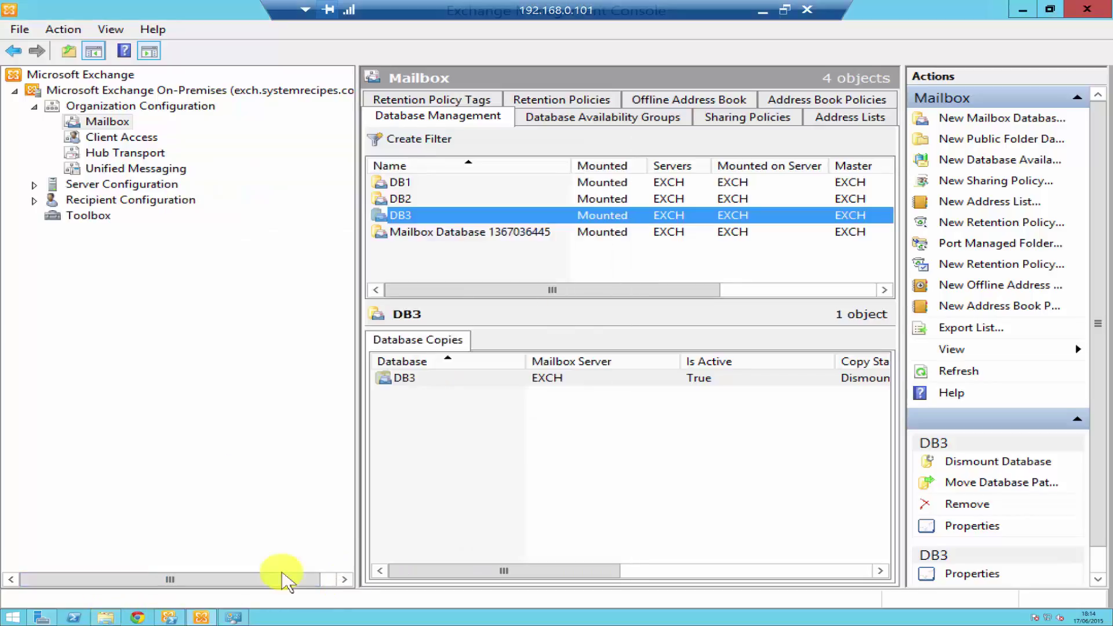
Inspect the contents of the EXCH database and newdatabase folders in File Explorer.
{"action": "left_click", "coordinate": [113, 616]}
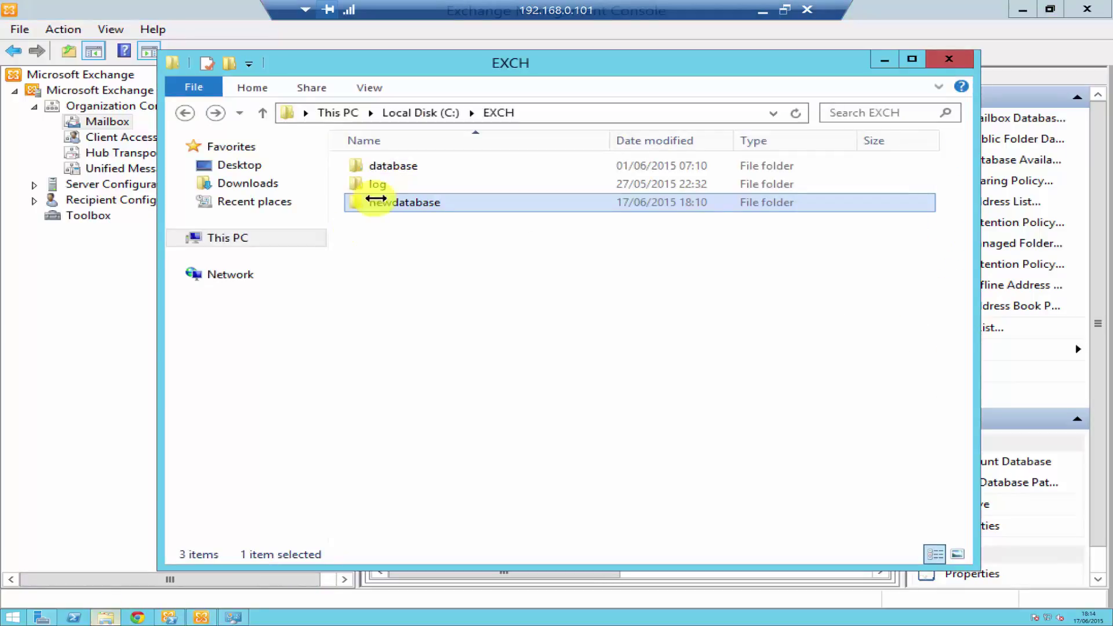
{"action": "double_click", "coordinate": [392, 168]}
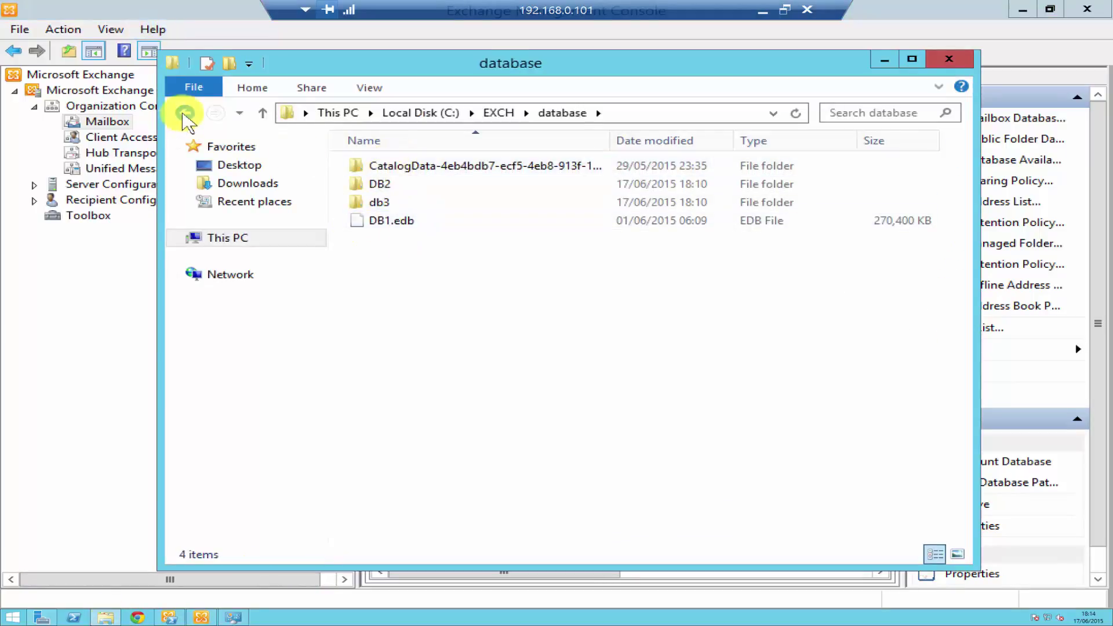
{"action": "left_click", "coordinate": [185, 114]}
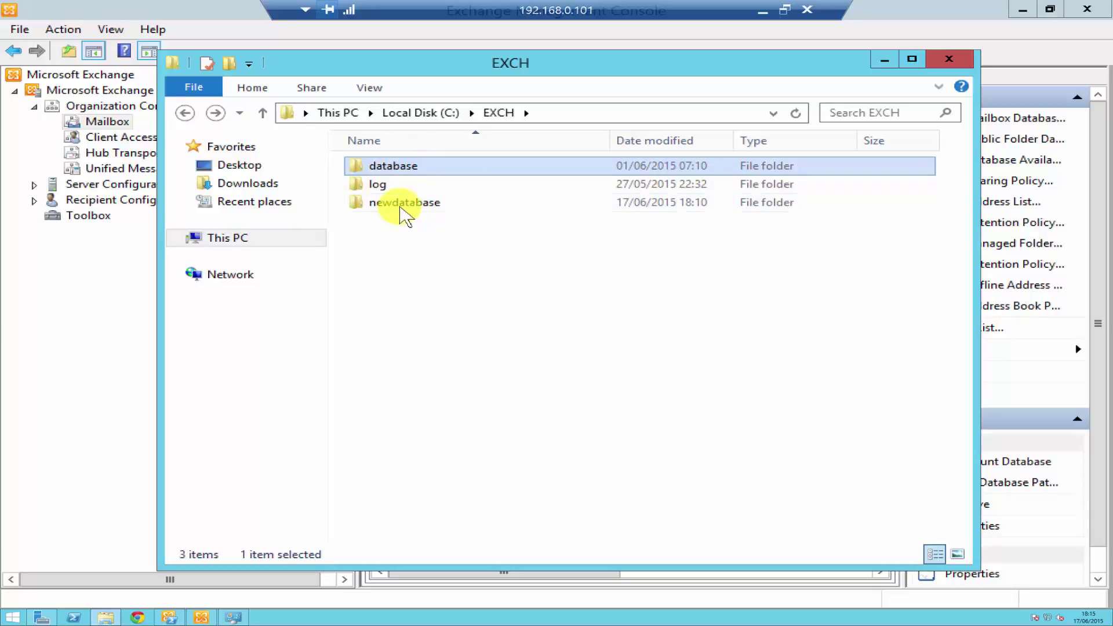
{"action": "left_click", "coordinate": [400, 206]}
{"action": "double_click", "coordinate": [400, 207]}
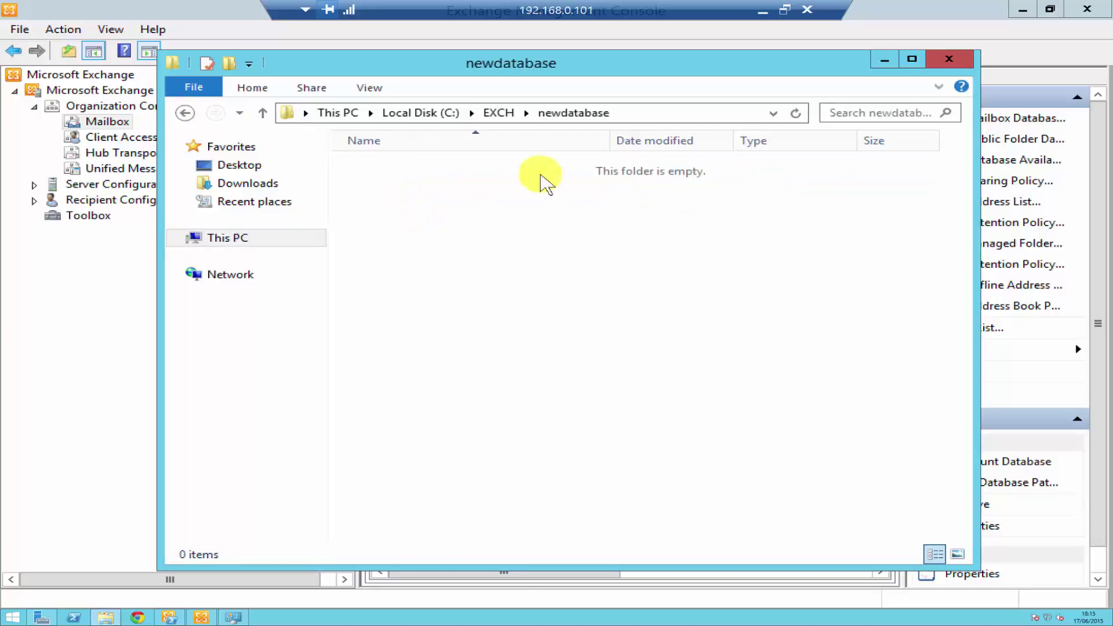
{"action": "left_click", "coordinate": [185, 113]}
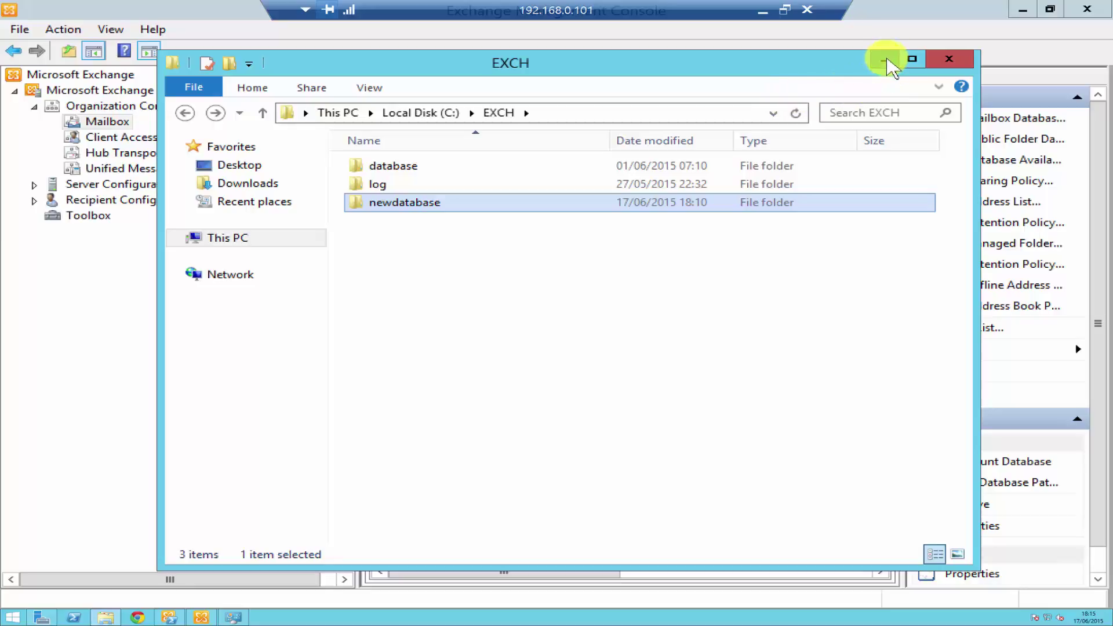
{"action": "left_click", "coordinate": [885, 61]}
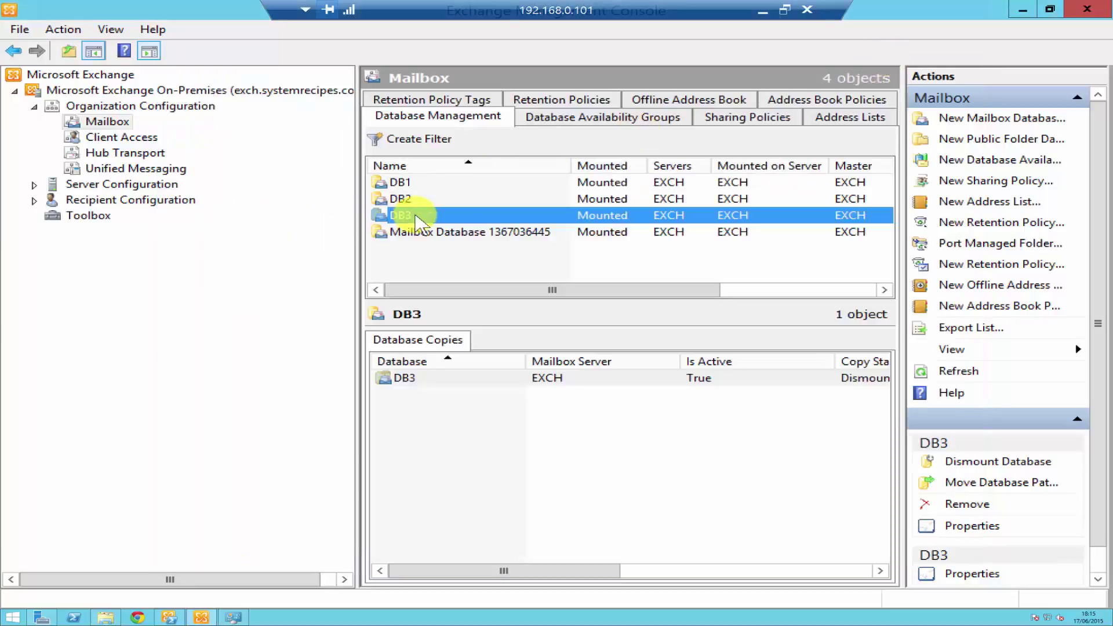
Change DB3's database file path to c:\exch\newdatabase\db3\db3.edb and start the move.
{"action": "right_click", "coordinate": [415, 217]}
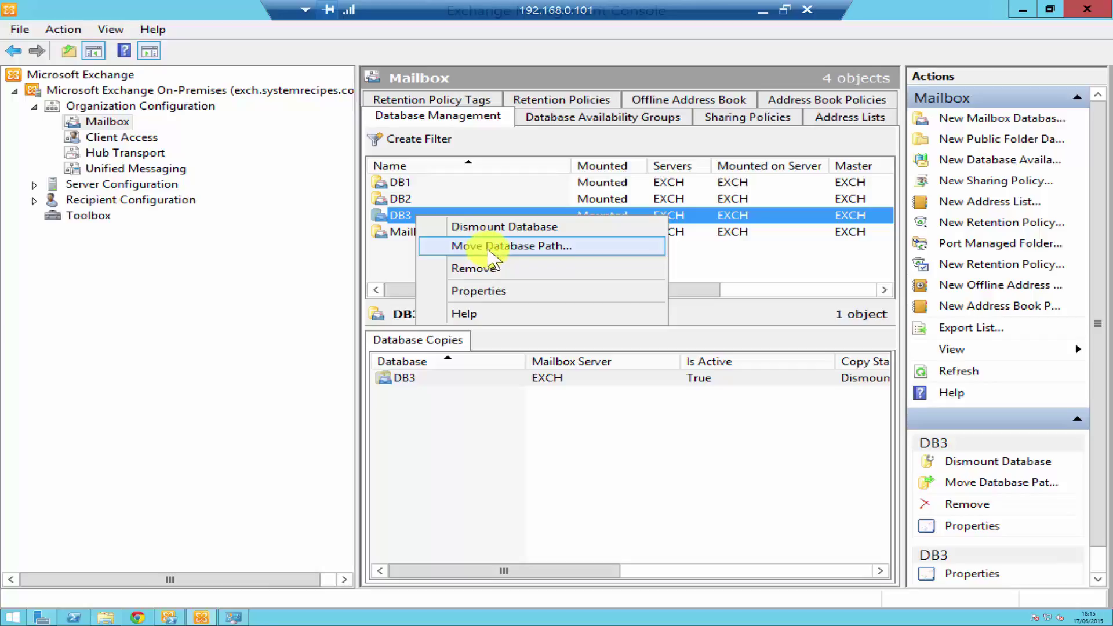
{"action": "left_click", "coordinate": [490, 248]}
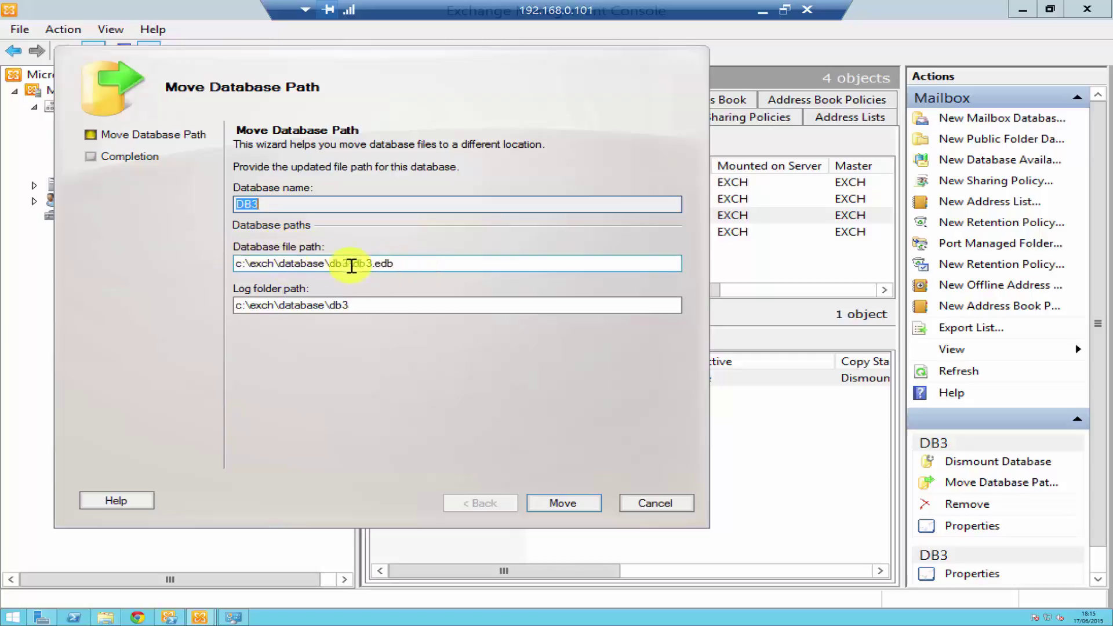
{"action": "left_click", "coordinate": [246, 264]}
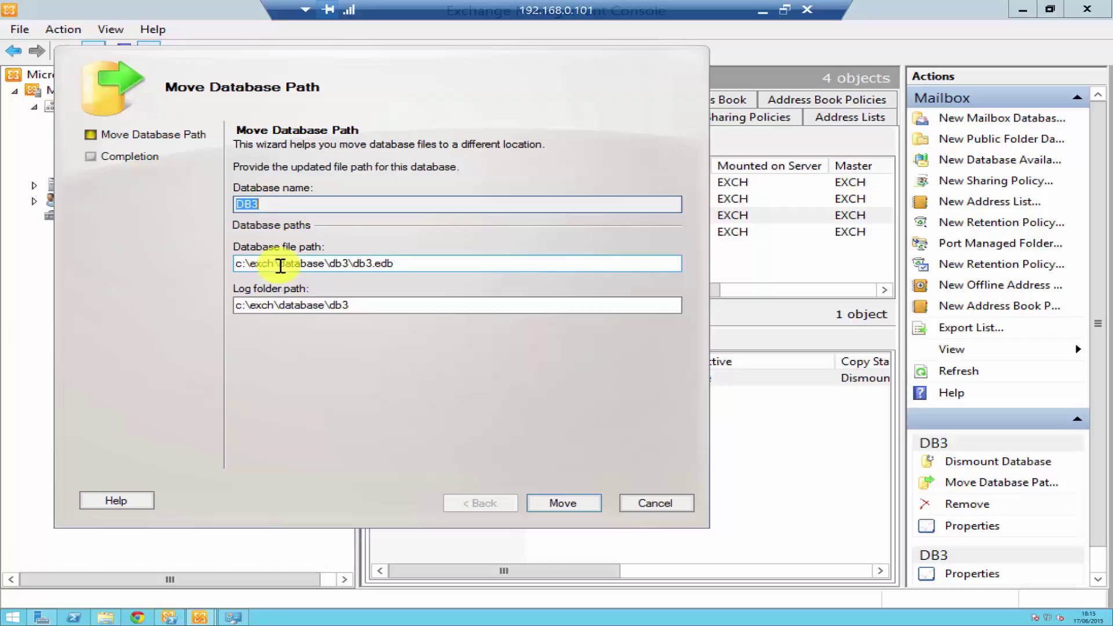
{"action": "left_click", "coordinate": [284, 266]}
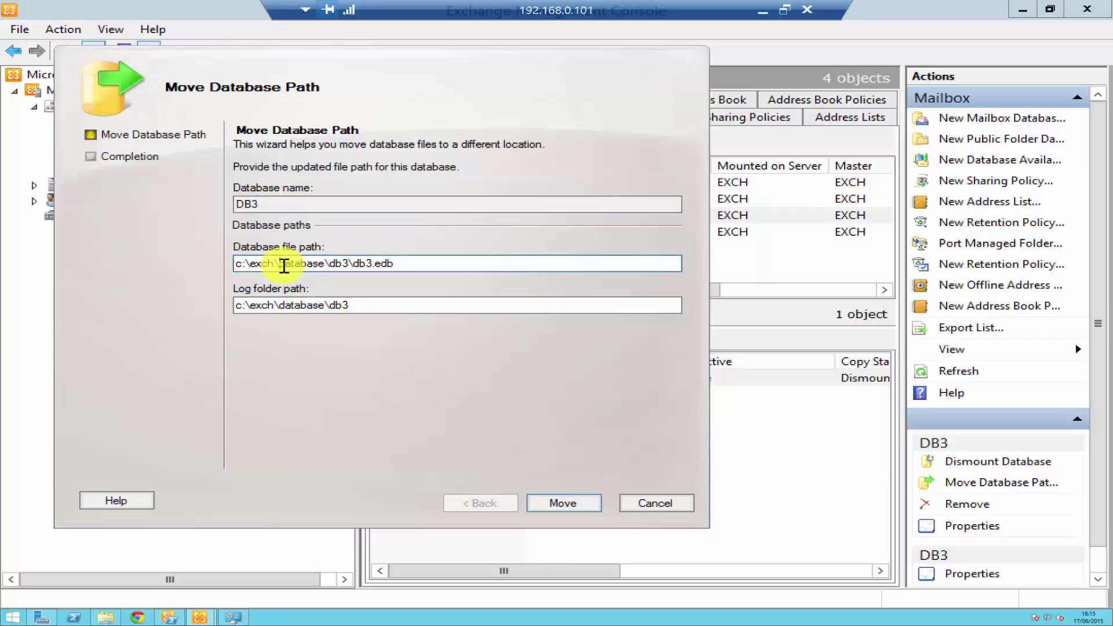
{"action": "type", "text": "new"}
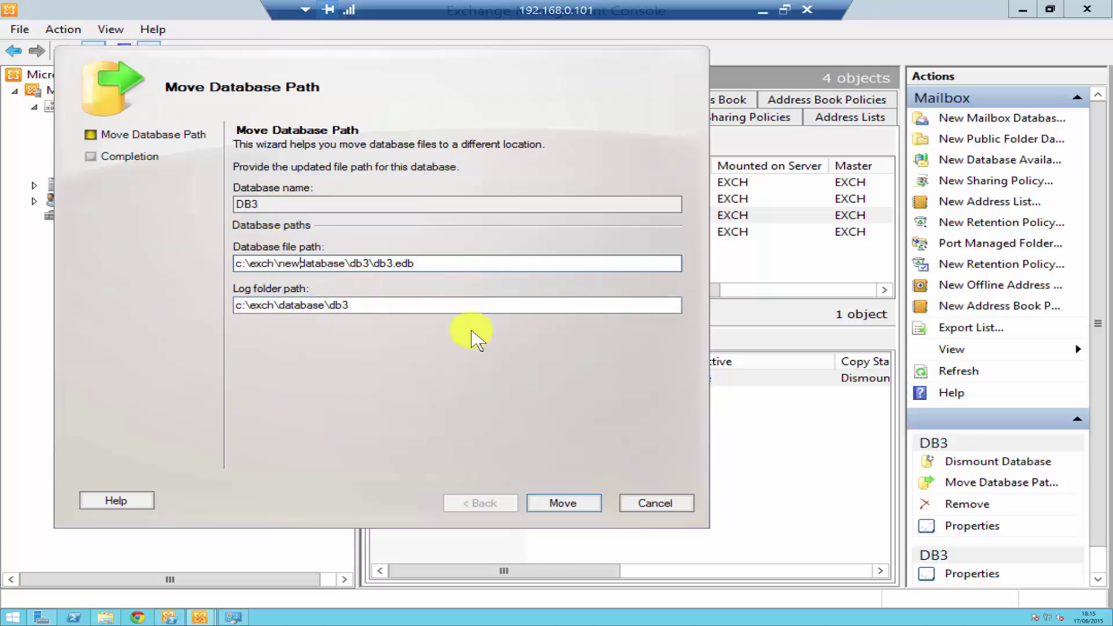
{"action": "left_click", "coordinate": [571, 505]}
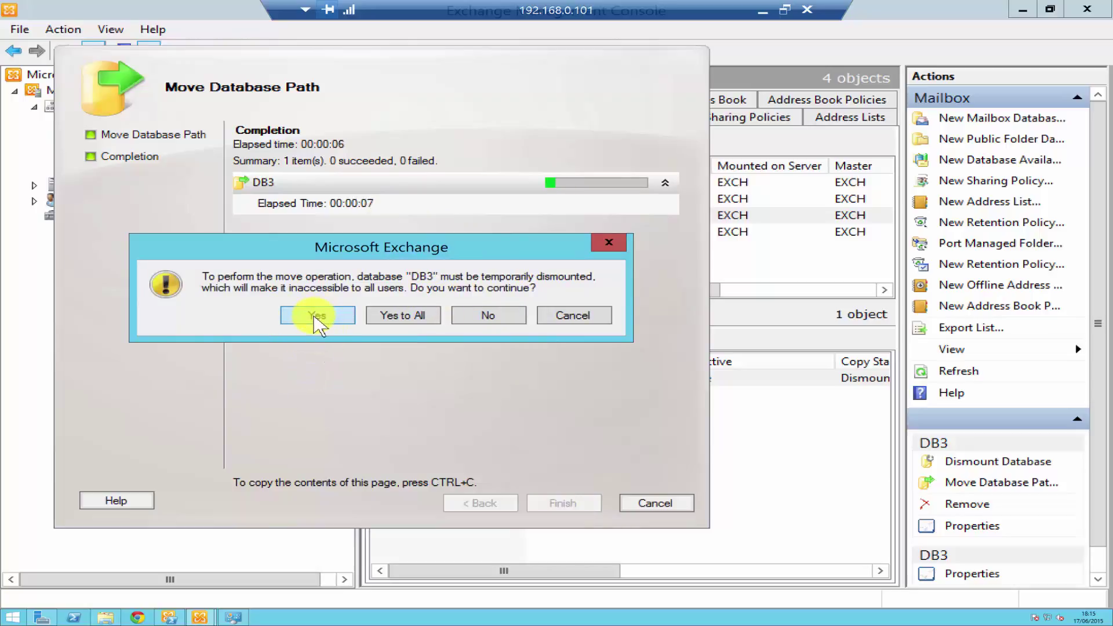
Allow DB3 to be temporarily dismounted, then finish the completed move wizard.
{"action": "left_click", "coordinate": [316, 315]}
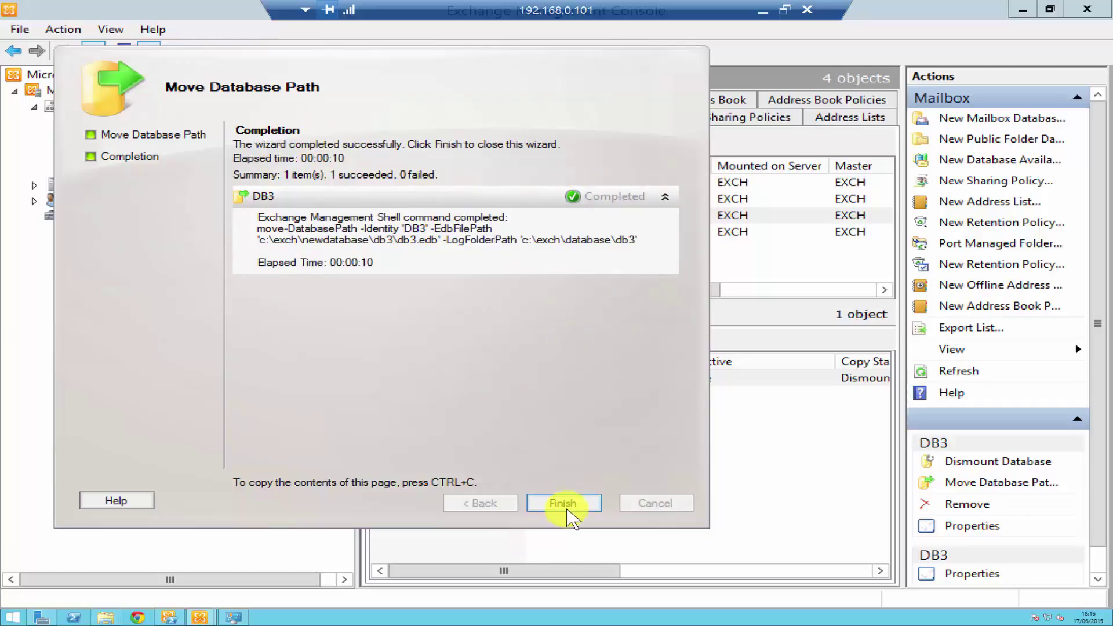
{"action": "left_click", "coordinate": [563, 503]}
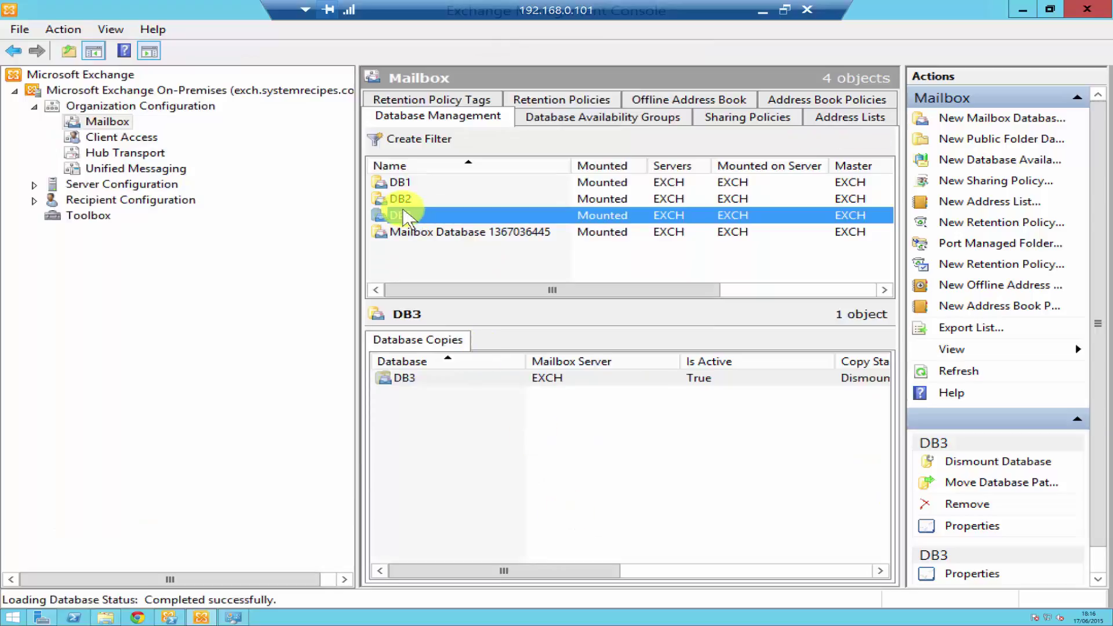
Open DB3's properties to confirm the path c:\exch\newdatabase\db3\db3.edb and Mounted status.
{"action": "right_click", "coordinate": [404, 218]}
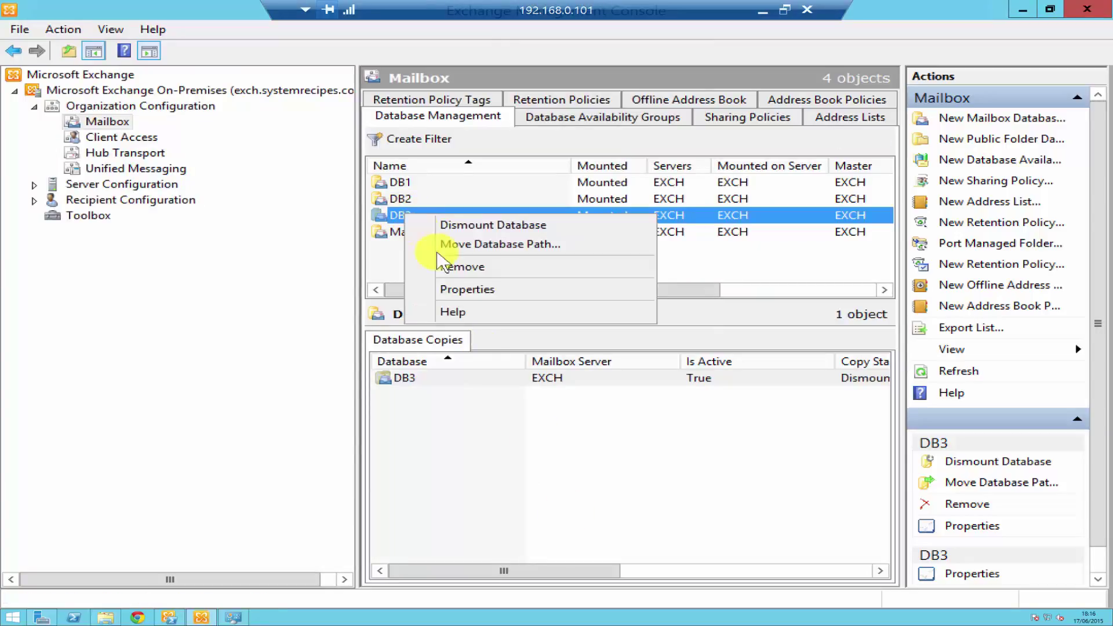
{"action": "left_click", "coordinate": [471, 291]}
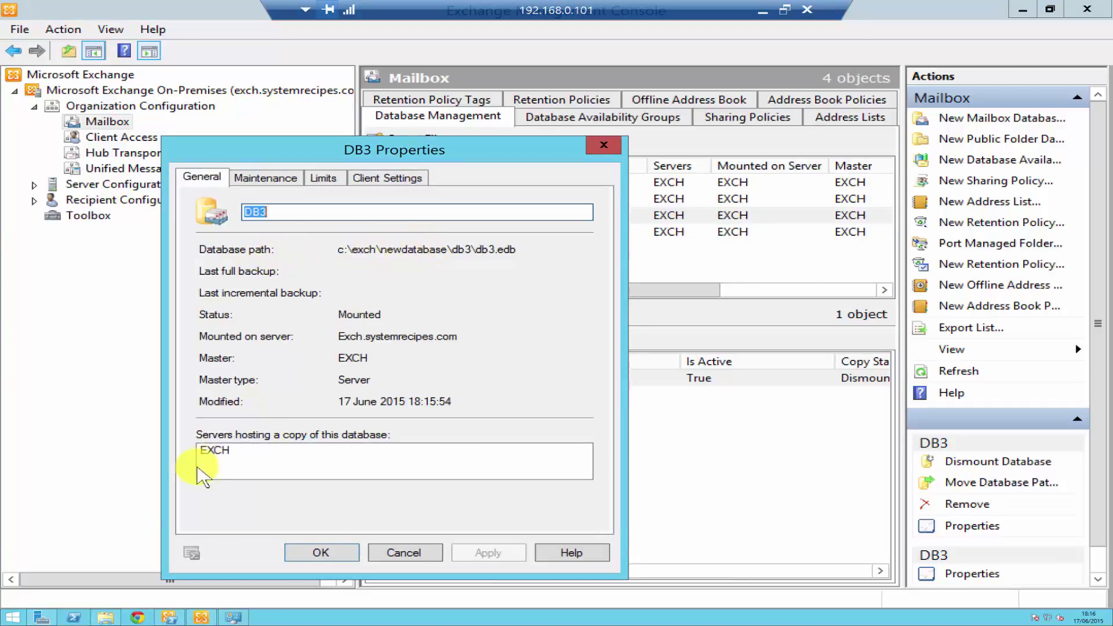
{"action": "left_click", "coordinate": [109, 618]}
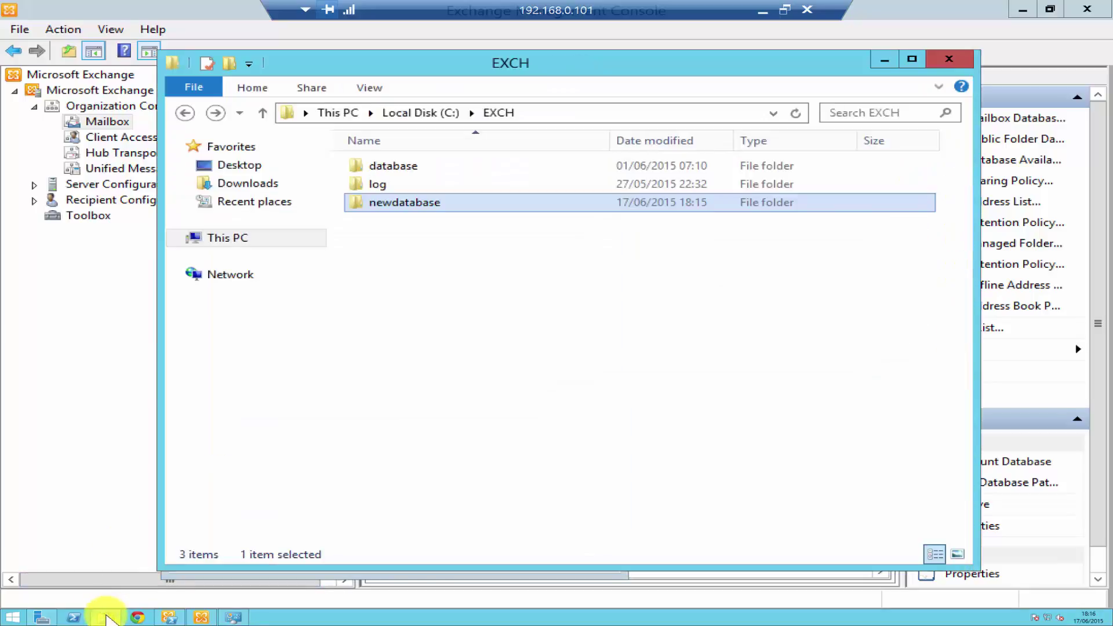
{"action": "double_click", "coordinate": [409, 204]}
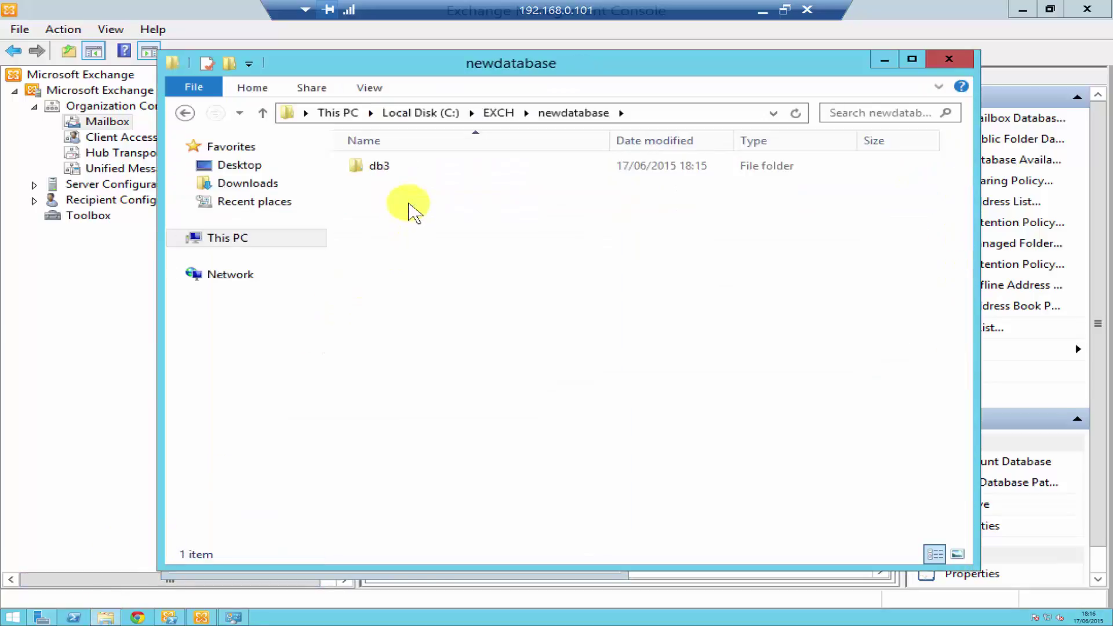
{"action": "double_click", "coordinate": [378, 169]}
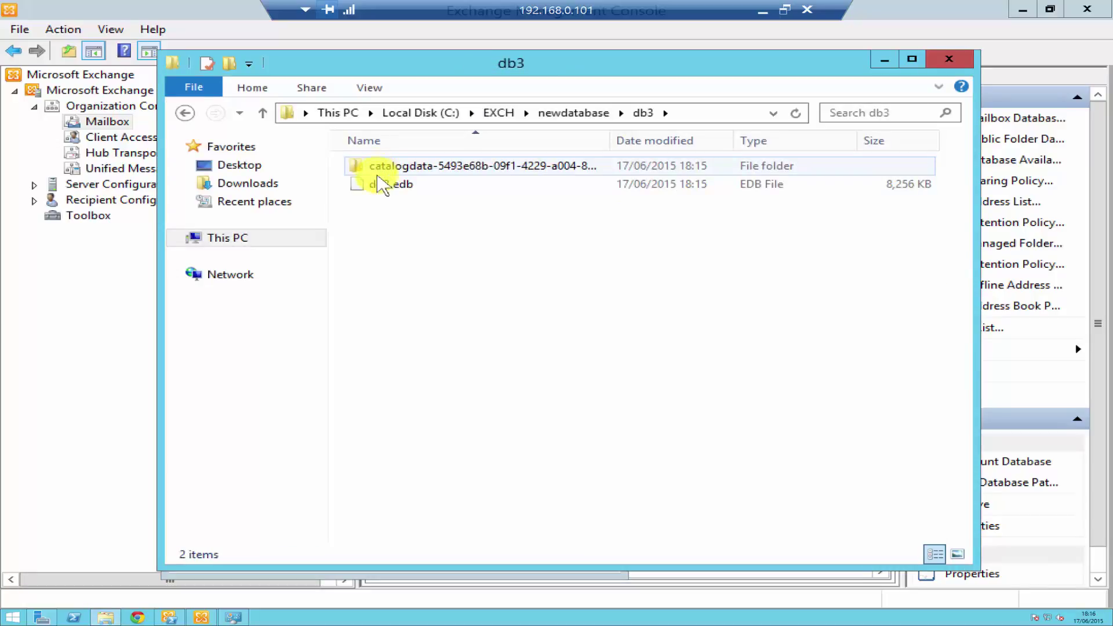
{"action": "left_click", "coordinate": [380, 184]}
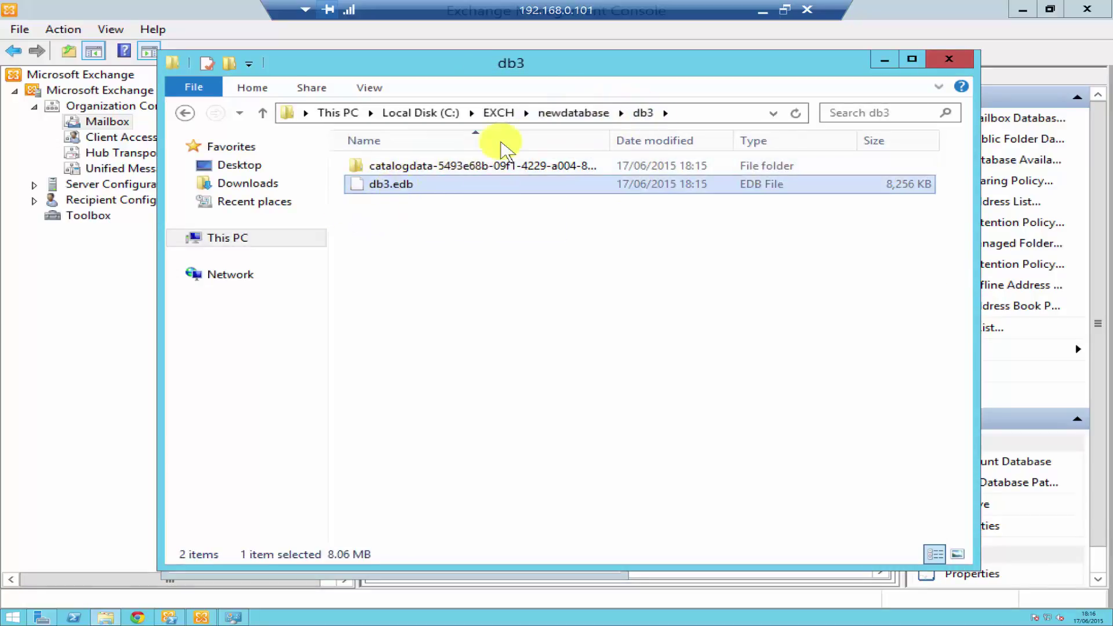
{"action": "left_click", "coordinate": [949, 60]}
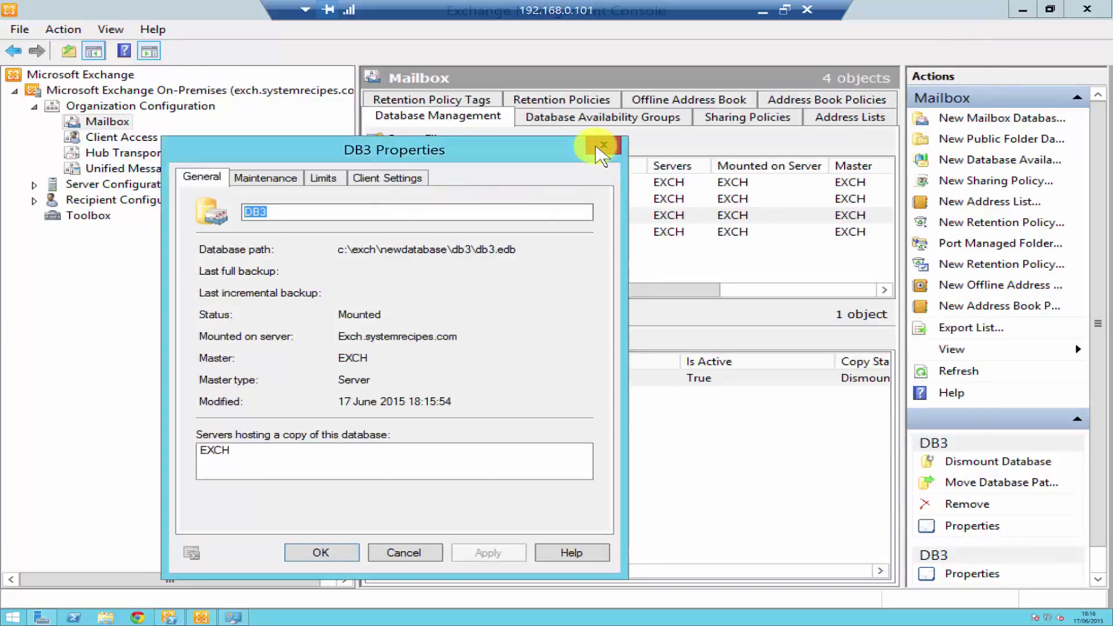
Close DB3's properties and confirm DB2's properties still show c:\exch\database\db2\db2.edb.
{"action": "left_click", "coordinate": [600, 147]}
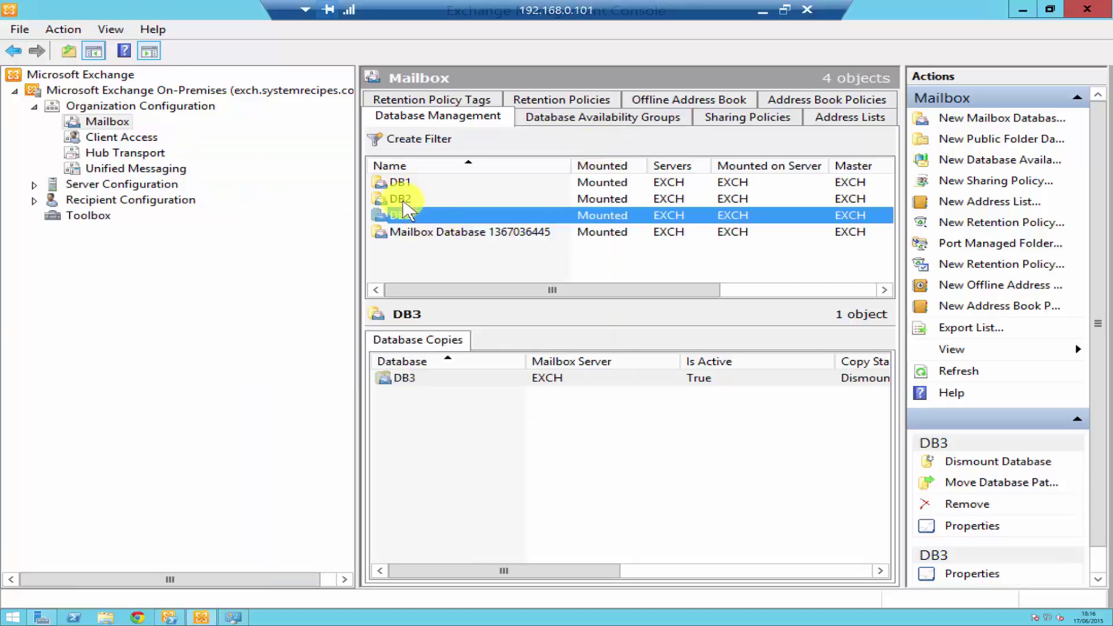
{"action": "left_click", "coordinate": [406, 200]}
{"action": "right_click", "coordinate": [405, 200]}
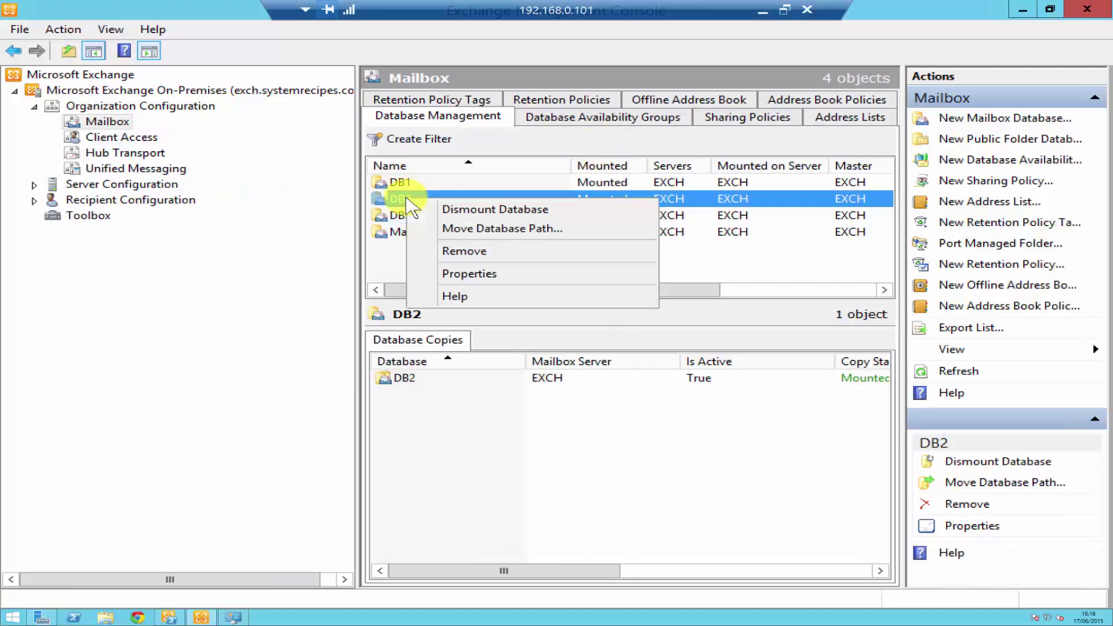
{"action": "left_click", "coordinate": [469, 274]}
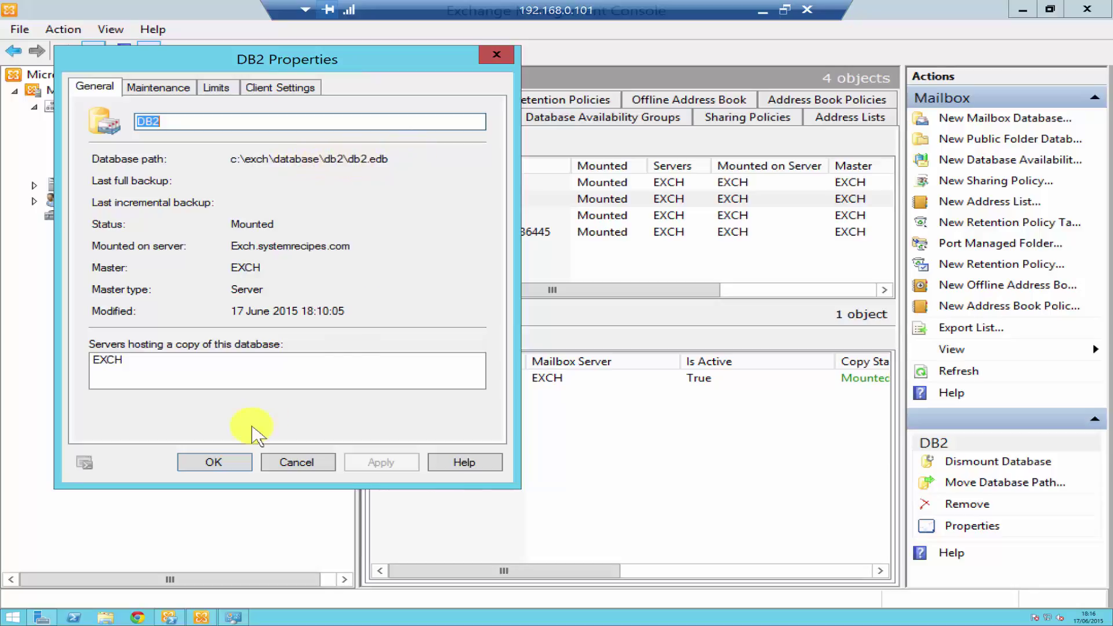
{"action": "left_click", "coordinate": [230, 462]}
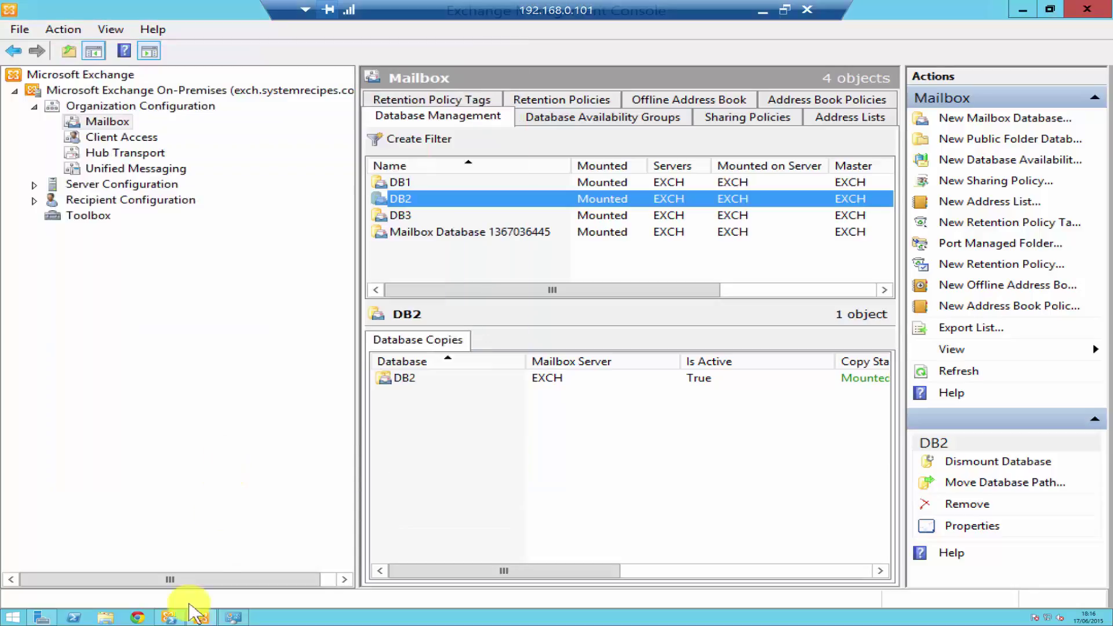
Bring up the Exchange Management Shell and clear it with cls.
{"action": "left_click", "coordinate": [173, 619]}
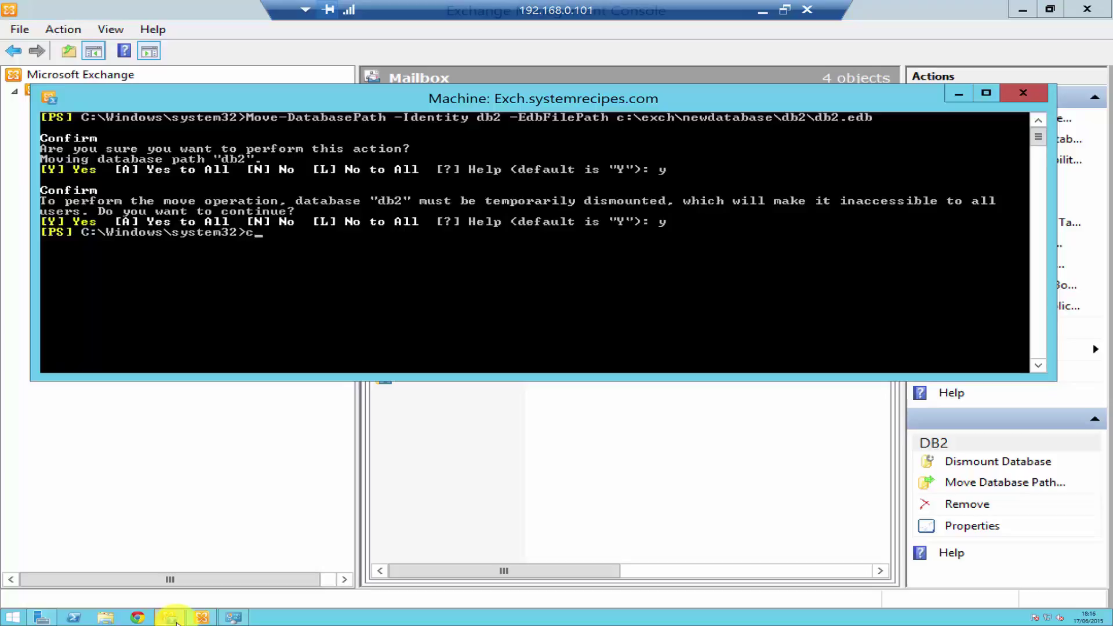
{"action": "type", "text": "cls"}
{"action": "key", "text": "Return"}
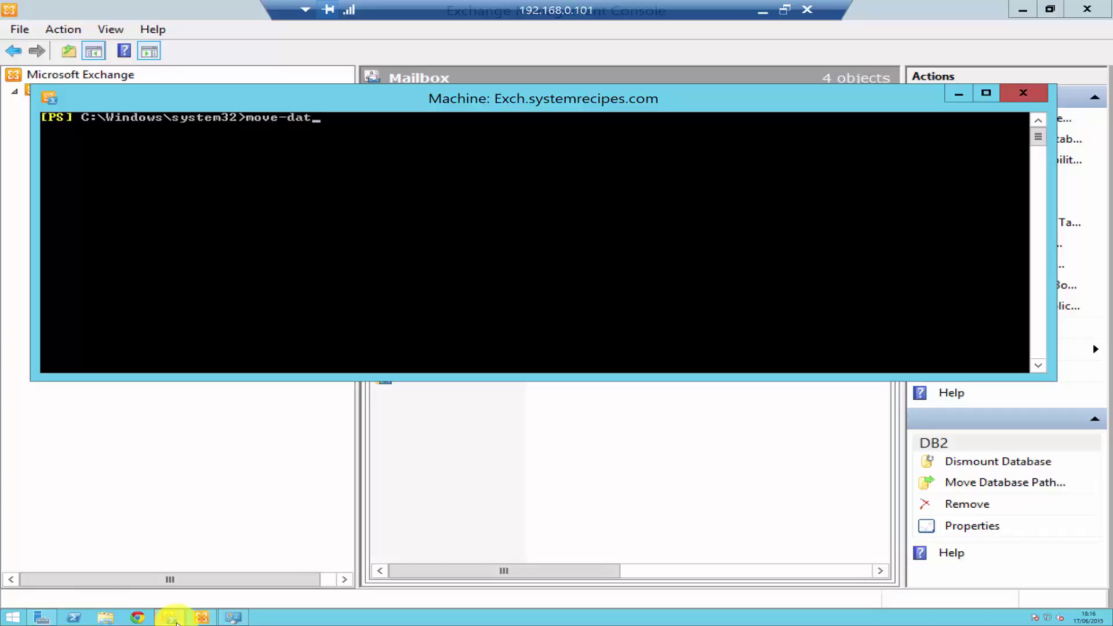
Compose Move-DatabasePath -Identity db2 -EdbFilePath c:\exch\newdatabase\db2\db2.edb using Tab completion.
{"action": "key", "text": "Tab"}
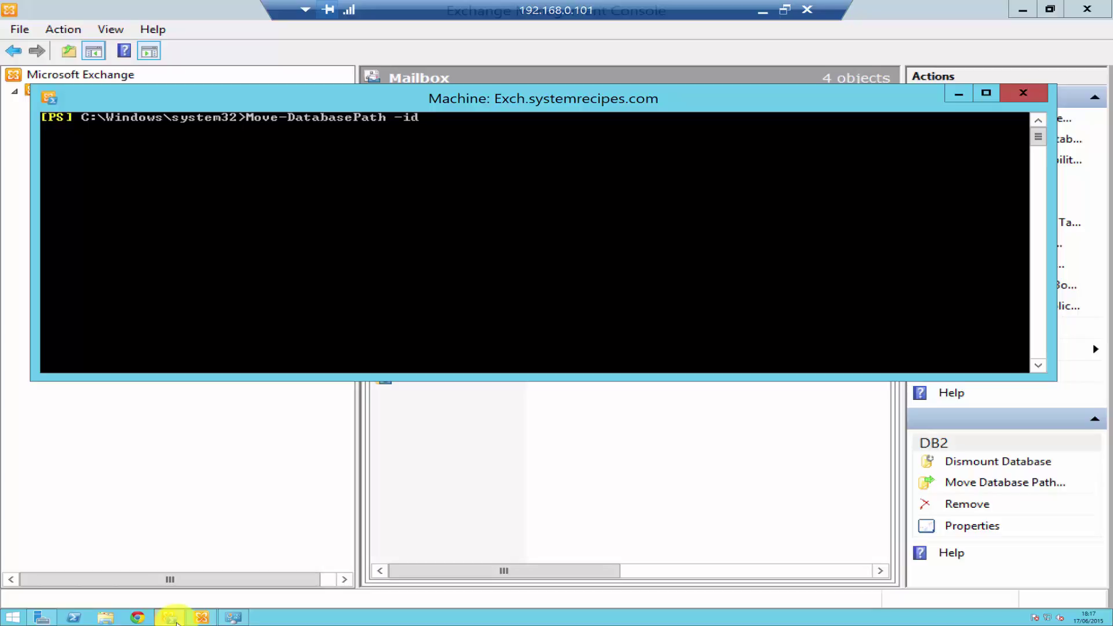
{"action": "key", "text": "Tab"}
{"action": "key", "text": "Tab"}
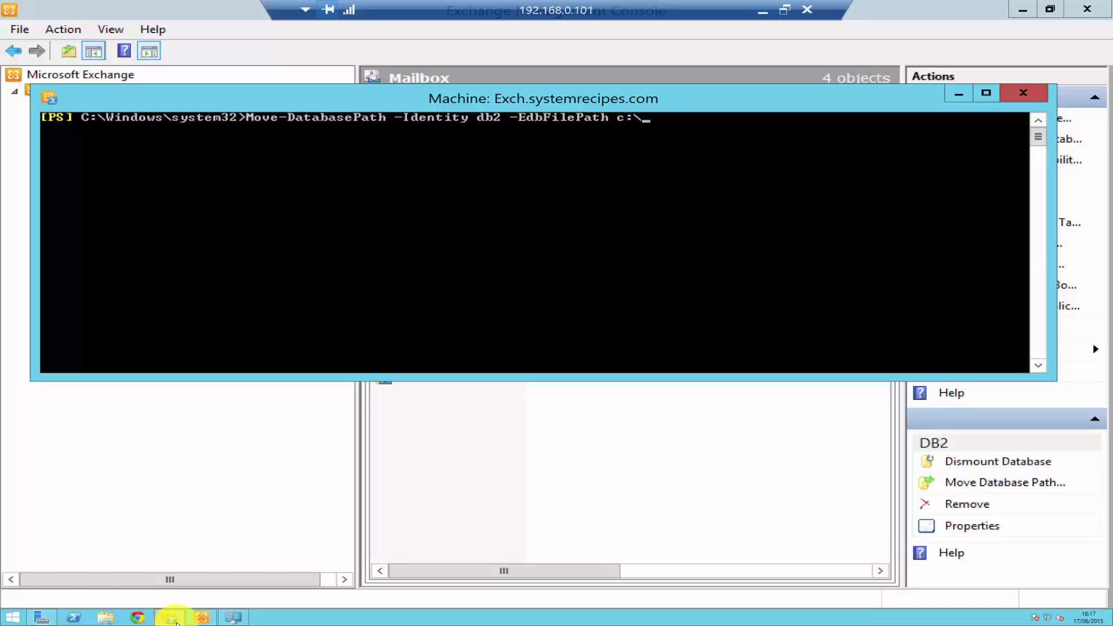
{"action": "type", "text": "exch\\newdatabase\\db2\\db2."}
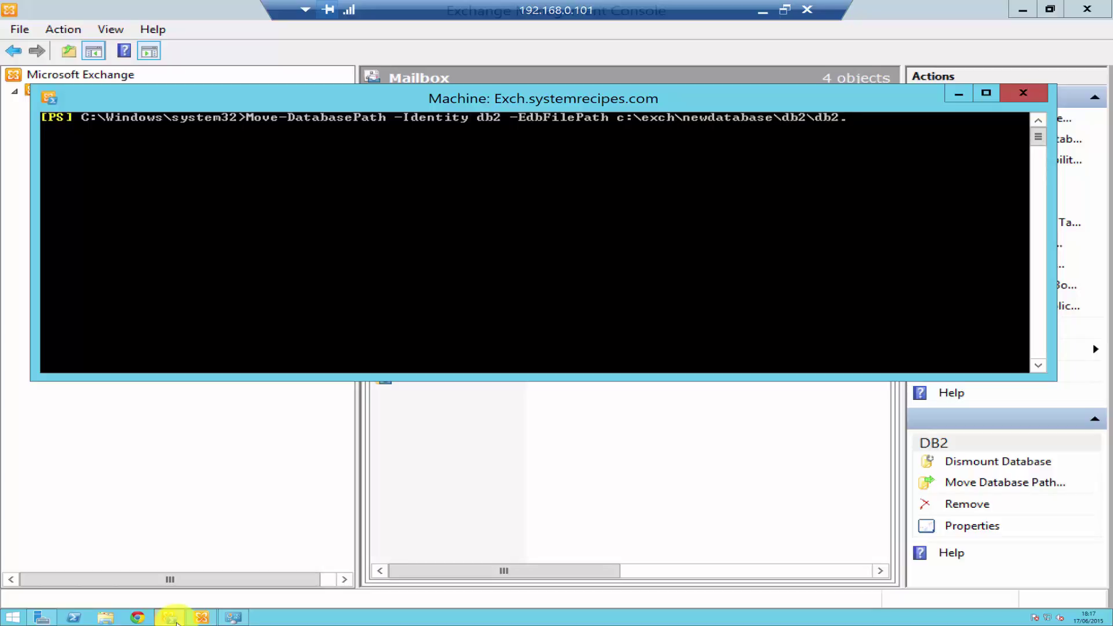
{"action": "type", "text": "edb"}
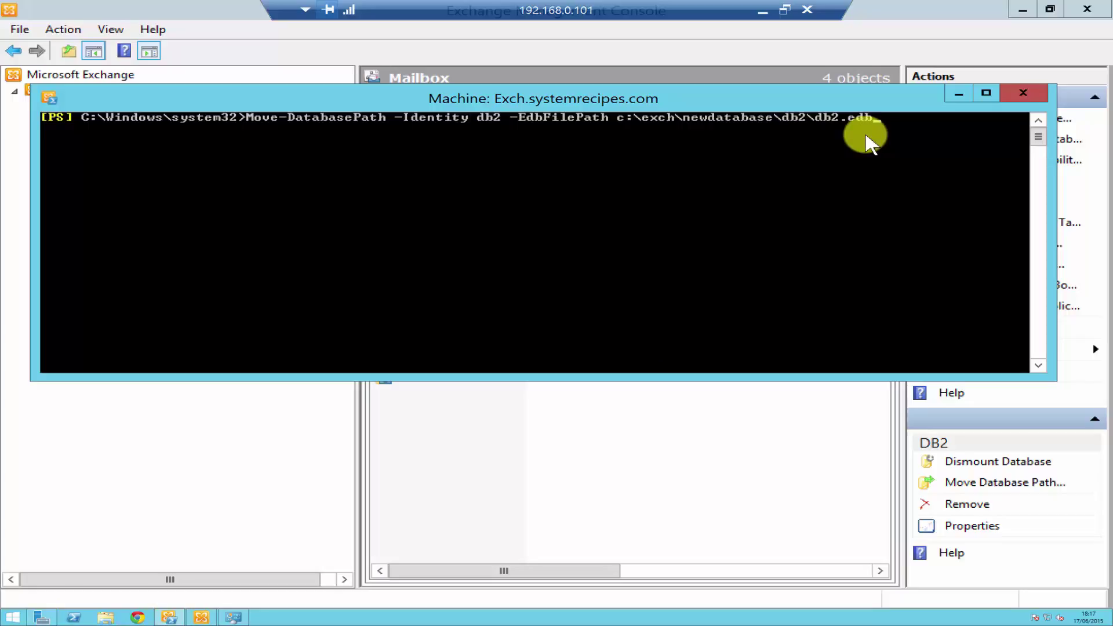
{"action": "type", "text": "-lo"}
{"action": "key", "text": "Tab"}
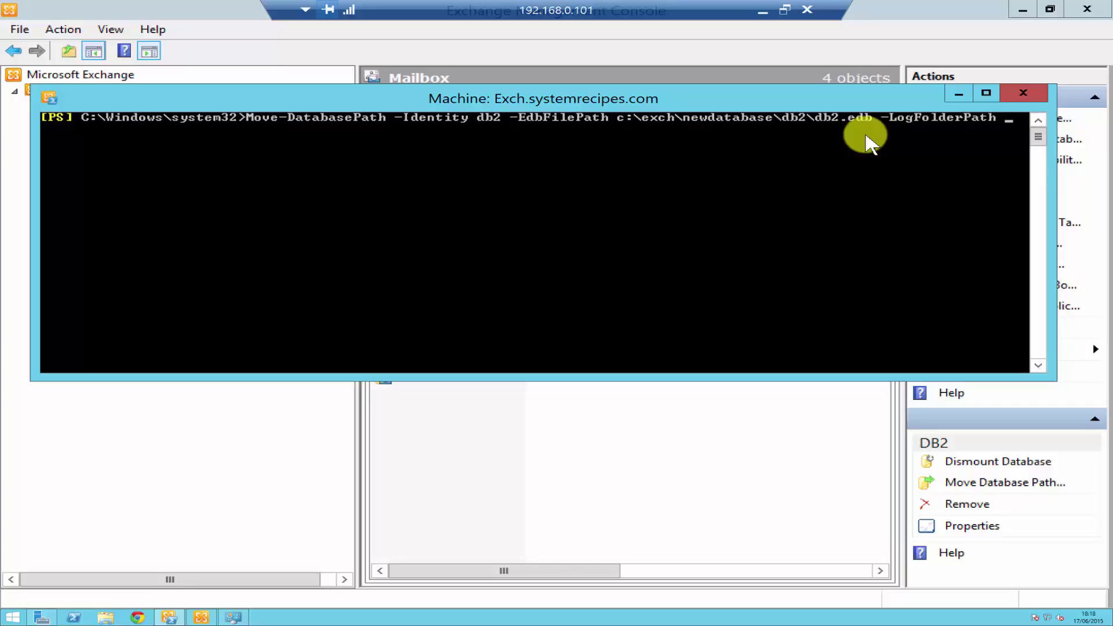
{"action": "key", "text": "BackSpace"}
{"action": "key", "text": "BackSpace"}
{"action": "key", "text": "BackSpace"}
{"action": "key", "text": "BackSpace"}
{"action": "key", "text": "BackSpace"}
{"action": "key", "text": "BackSpace"}
{"action": "key", "text": "BackSpace"}
{"action": "key", "text": "BackSpace"}
{"action": "key", "text": "BackSpace"}
{"action": "key", "text": "BackSpace"}
{"action": "key", "text": "BackSpace"}
{"action": "key", "text": "BackSpace"}
{"action": "key", "text": "BackSpace"}
{"action": "key", "text": "BackSpace"}
{"action": "key", "text": "BackSpace"}
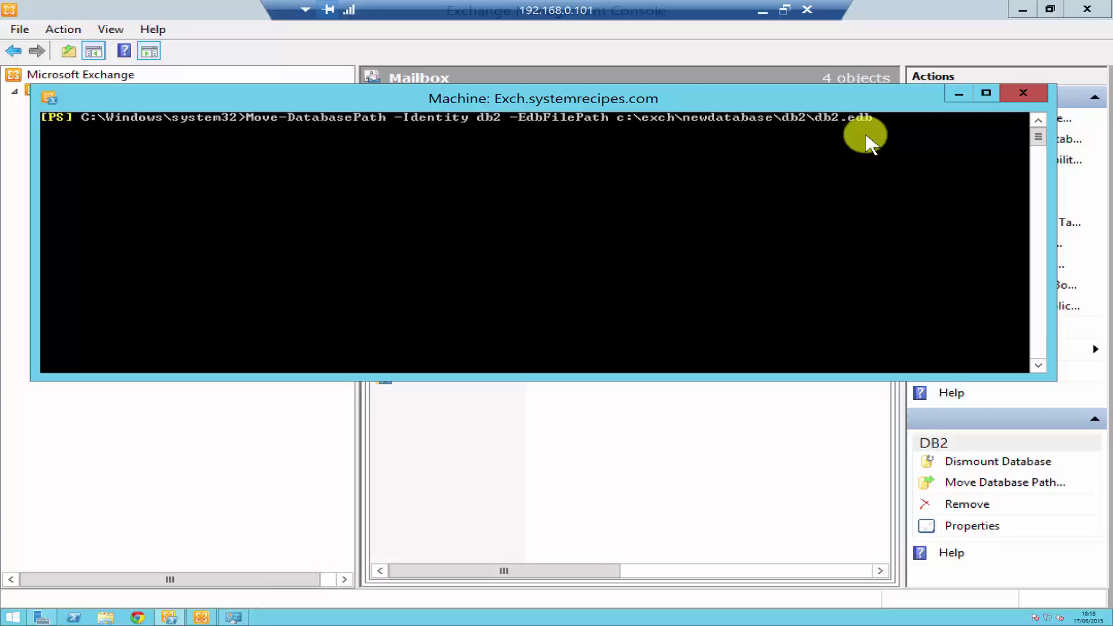
{"action": "key", "text": "BackSpace"}
Run the db2 move, answering y to both the move and temporary dismount confirmations.
{"action": "type", "text": "b"}
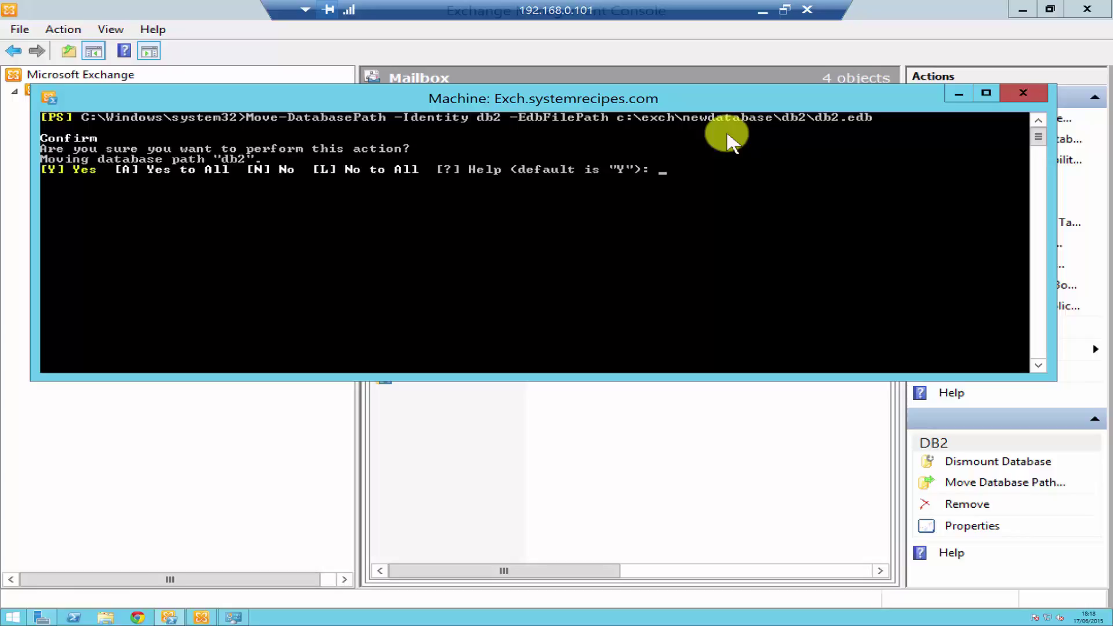
{"action": "type", "text": "y"}
{"action": "key", "text": "Return"}
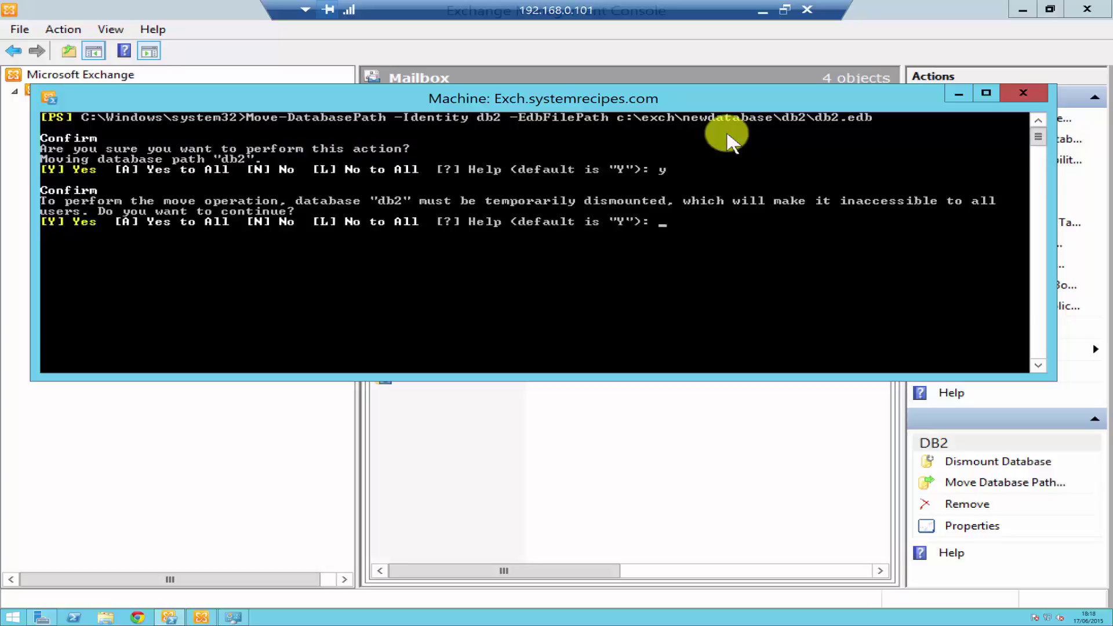
{"action": "type", "text": "y"}
{"action": "key", "text": "Return"}
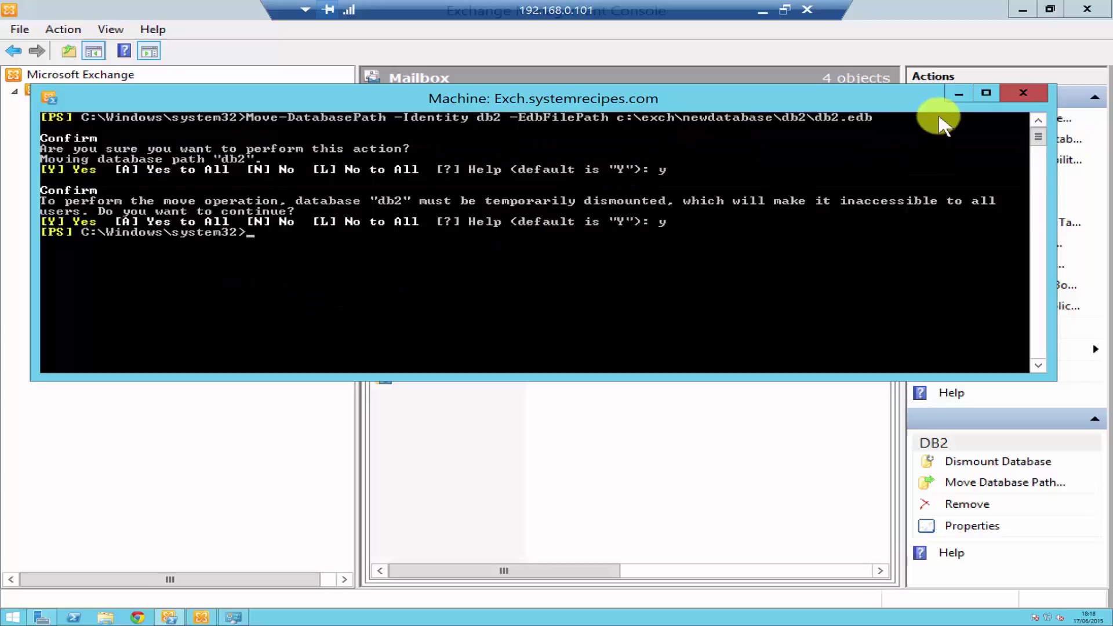
{"action": "left_click", "coordinate": [957, 95]}
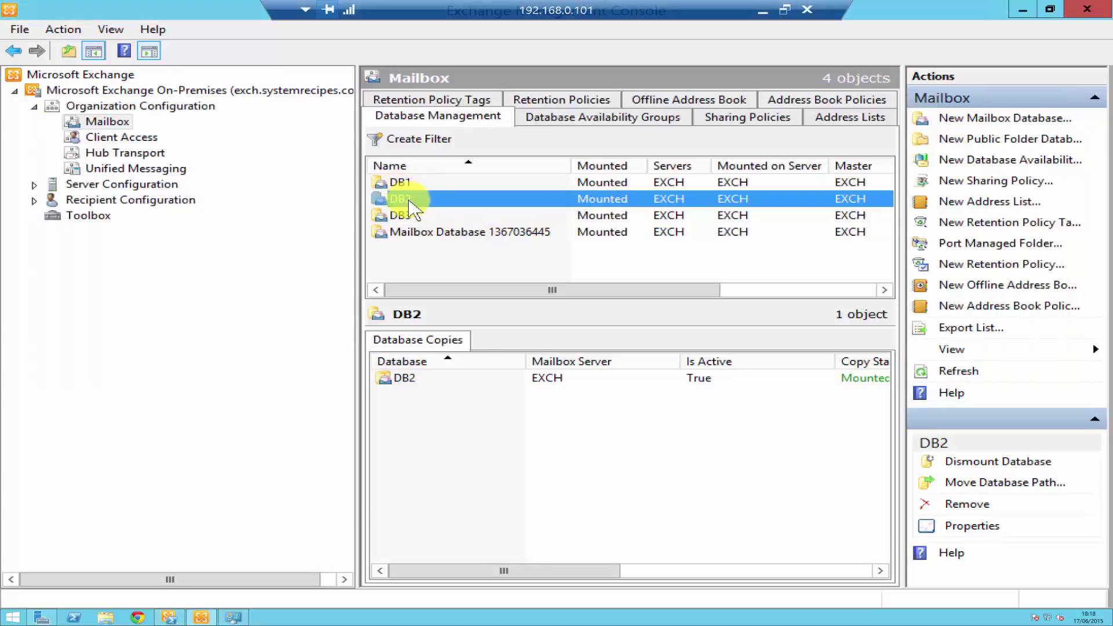
Check DB2's properties show c:\exch\newdatabase\db2\db2.edb, then open File Explorer at This PC.
{"action": "right_click", "coordinate": [409, 202]}
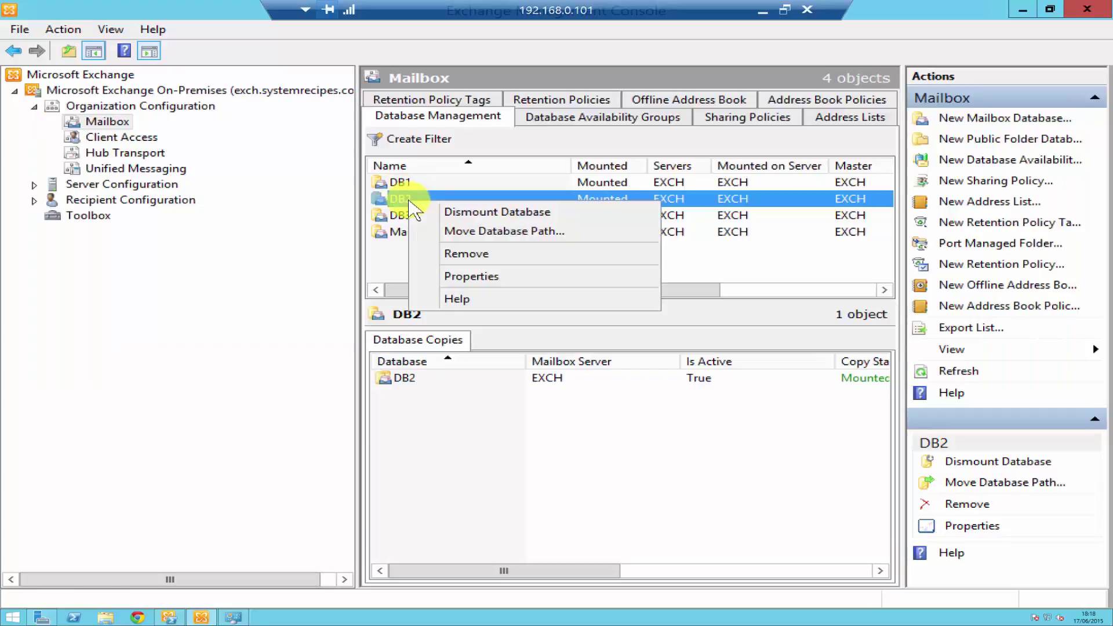
{"action": "left_click", "coordinate": [479, 278]}
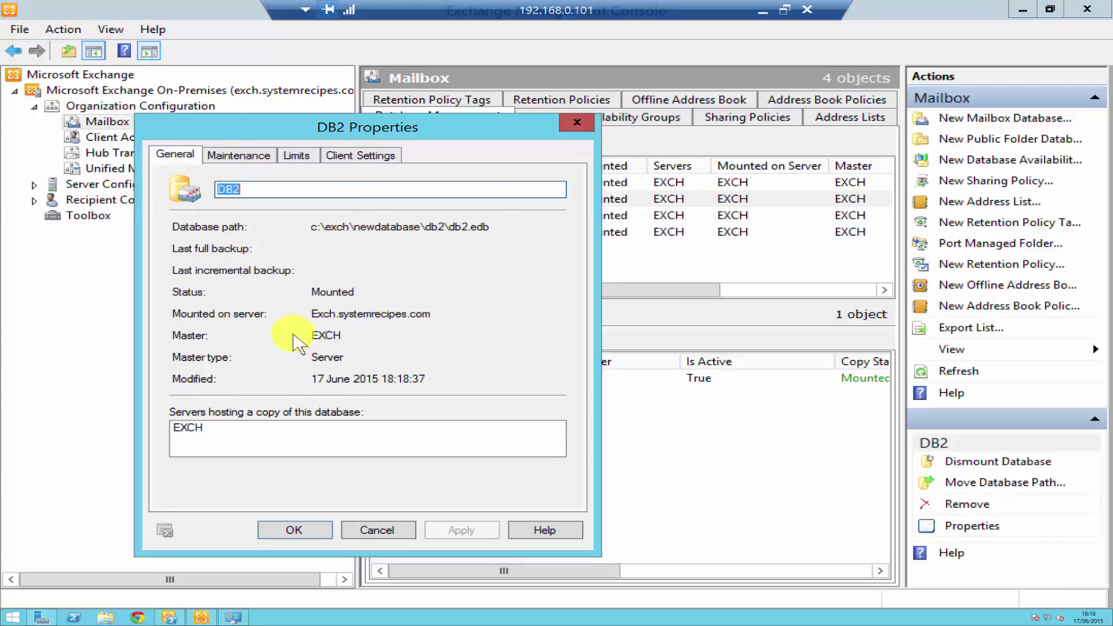
{"action": "left_click", "coordinate": [105, 618]}
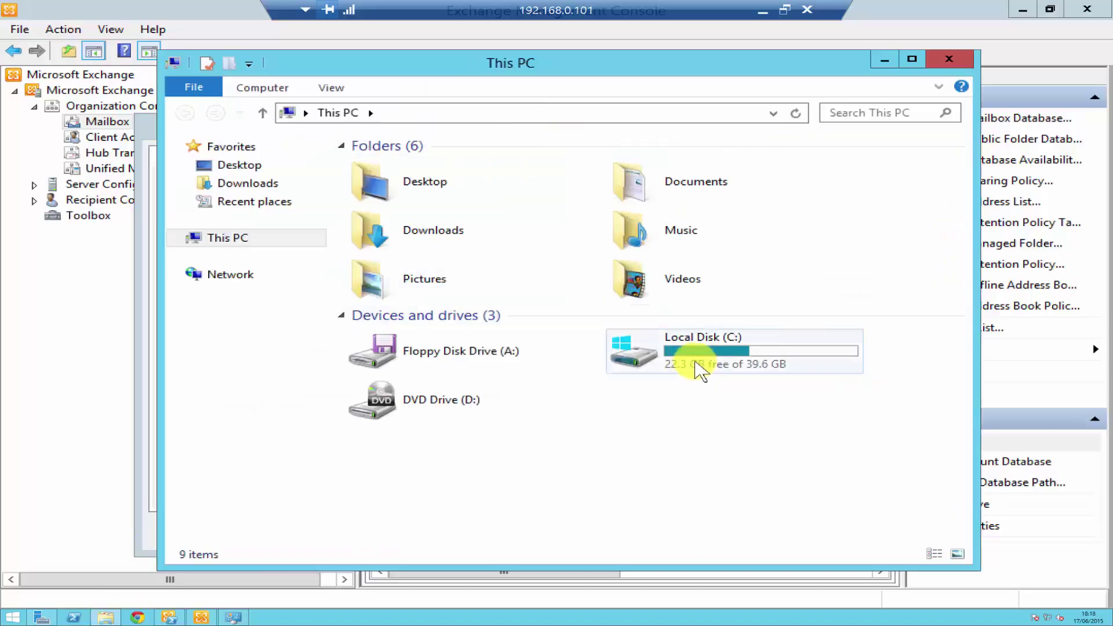
Browse to C:\EXCH\newdatabase\db2 to confirm db2.edb is there, then close Explorer.
{"action": "double_click", "coordinate": [702, 342]}
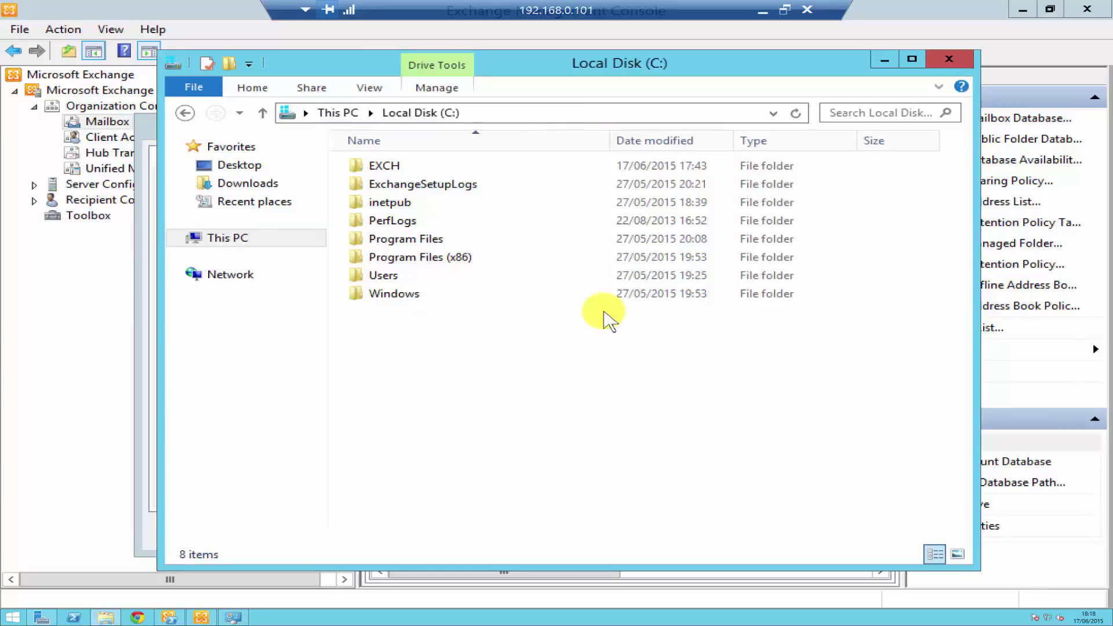
{"action": "double_click", "coordinate": [398, 165]}
{"action": "double_click", "coordinate": [415, 203]}
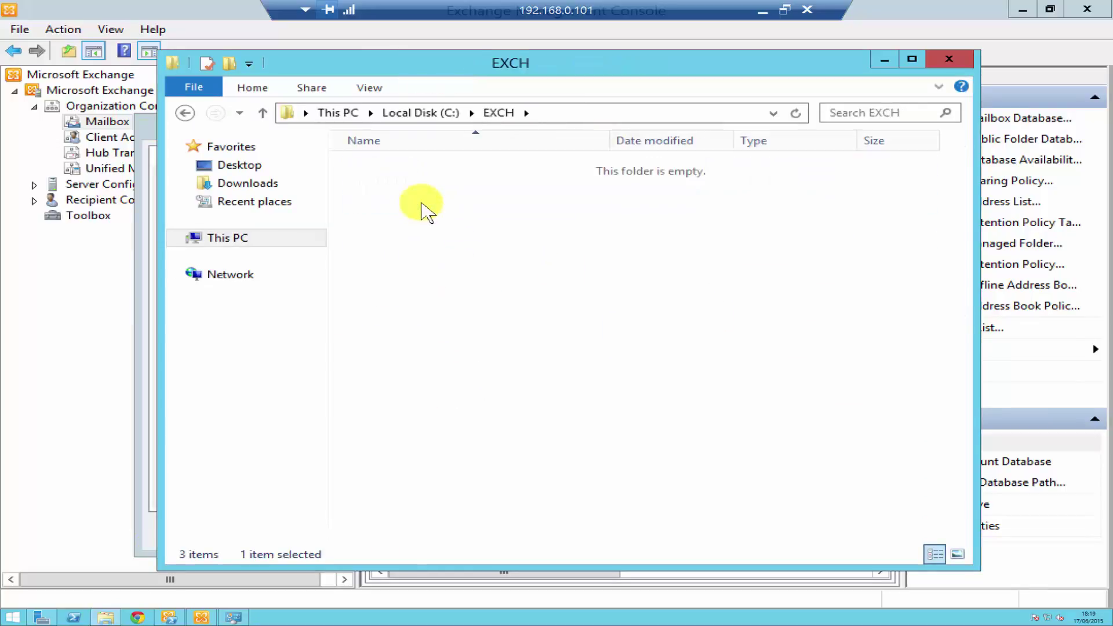
{"action": "double_click", "coordinate": [377, 168]}
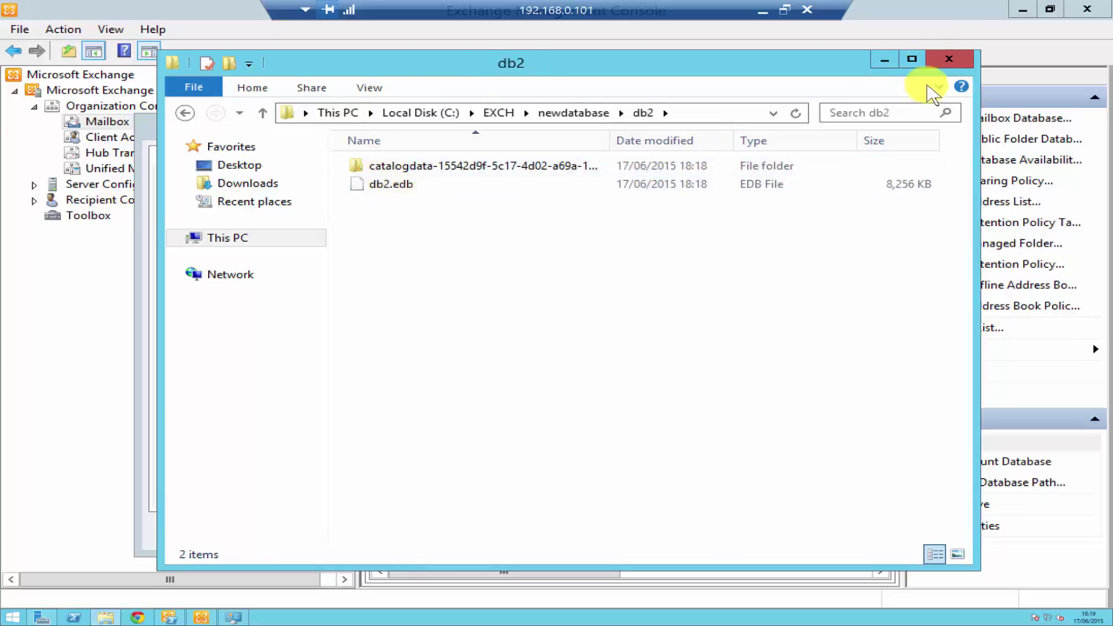
{"action": "left_click", "coordinate": [951, 59]}
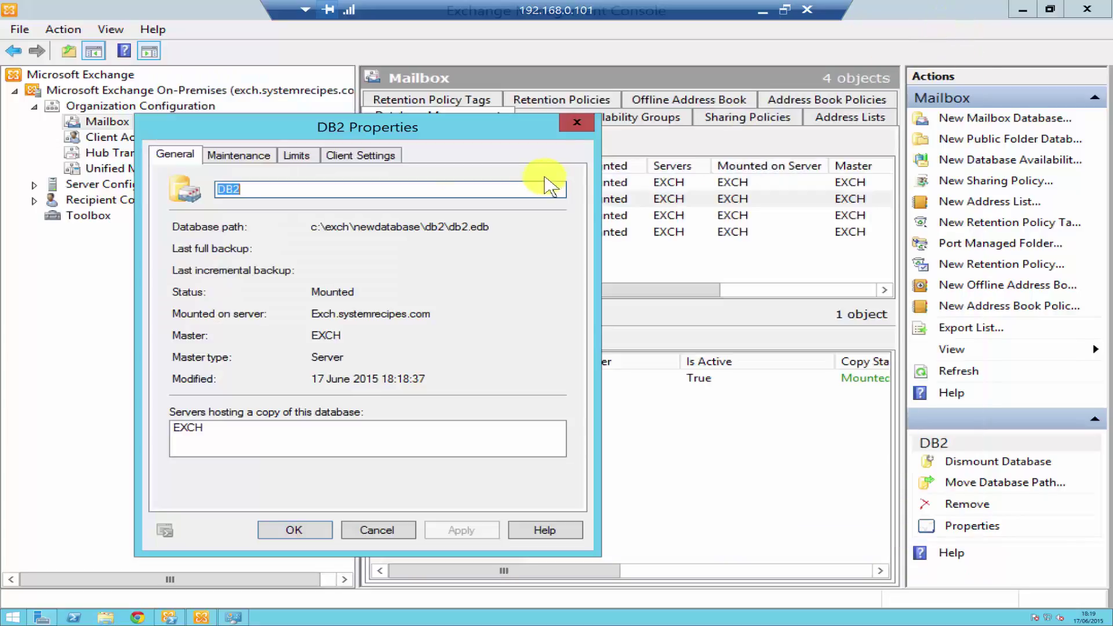